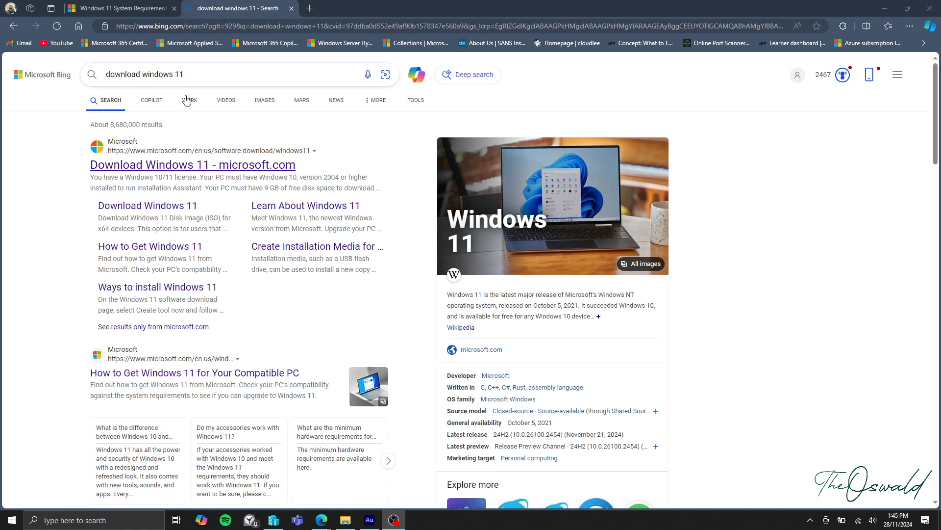
Open Microsoft's Download Windows 11 page and request the Windows 11 multi-edition ISO for x64 devices.
{"action": "left_click", "coordinate": [186, 167]}
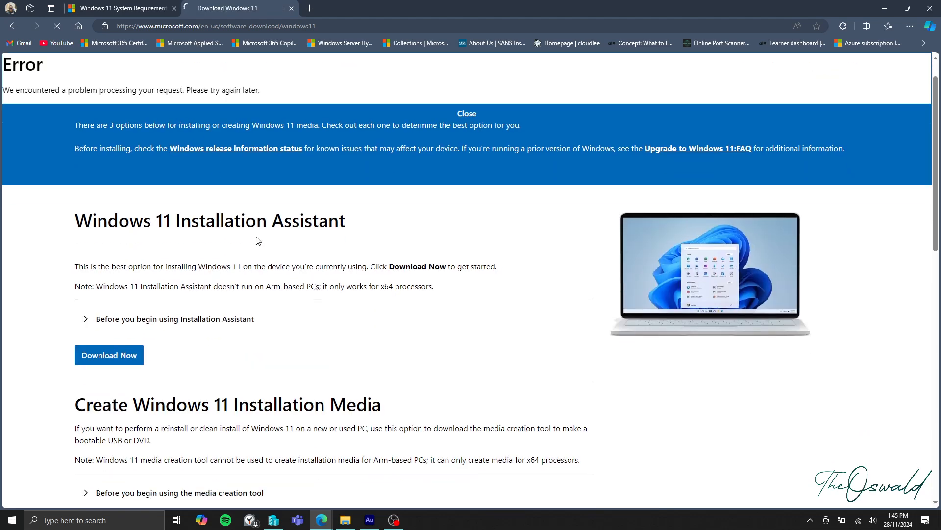
{"action": "scroll", "coordinate": [259, 196], "scroll_direction": "down", "scroll_amount": 8}
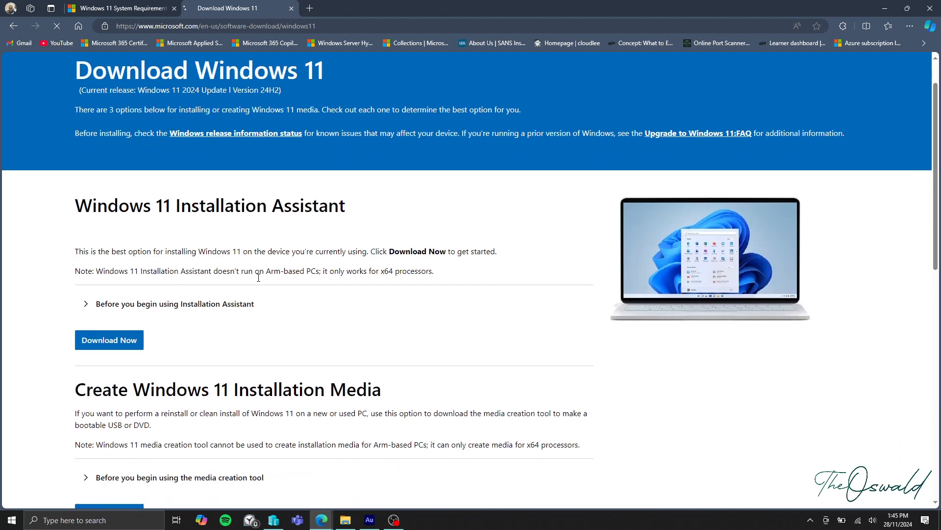
{"action": "scroll", "coordinate": [254, 284], "scroll_direction": "down", "scroll_amount": 9}
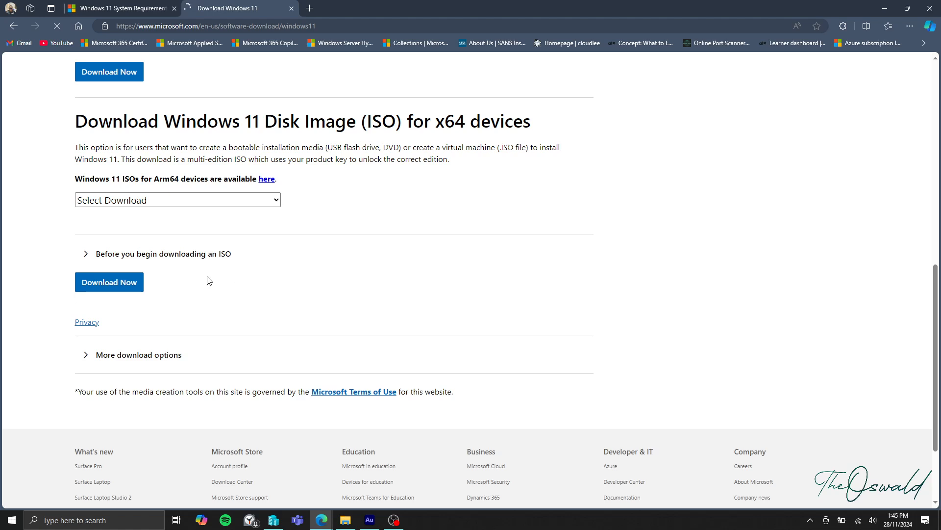
{"action": "left_click", "coordinate": [167, 205]}
{"action": "left_click", "coordinate": [138, 236]}
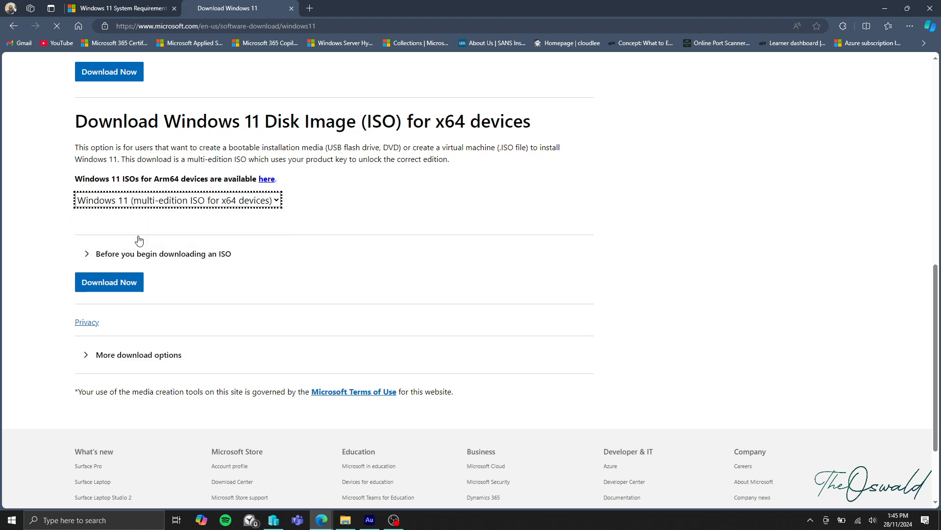
{"action": "left_click", "coordinate": [123, 288]}
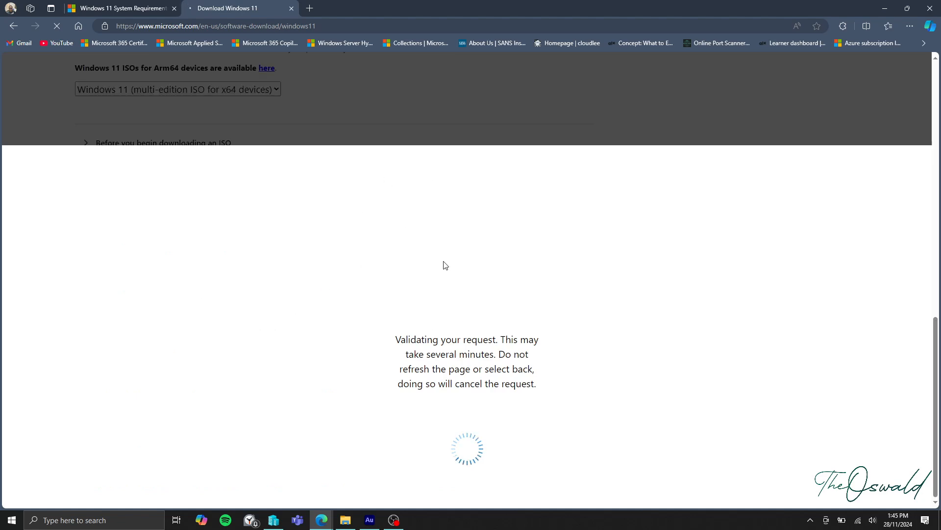
Choose English (United States) as the product language for the Windows 11 ISO.
{"action": "left_click", "coordinate": [132, 279]}
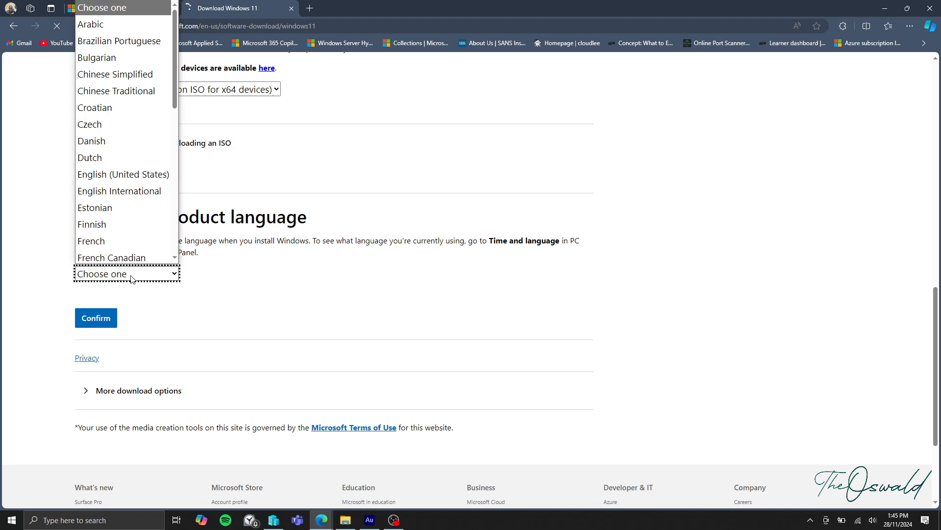
{"action": "left_click", "coordinate": [104, 172]}
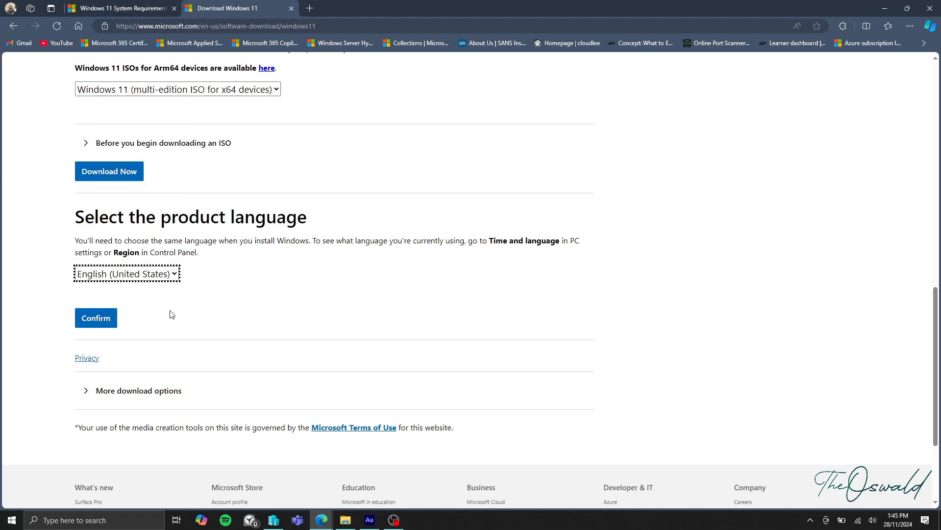
{"action": "scroll", "coordinate": [171, 313], "scroll_direction": "up", "scroll_amount": 2}
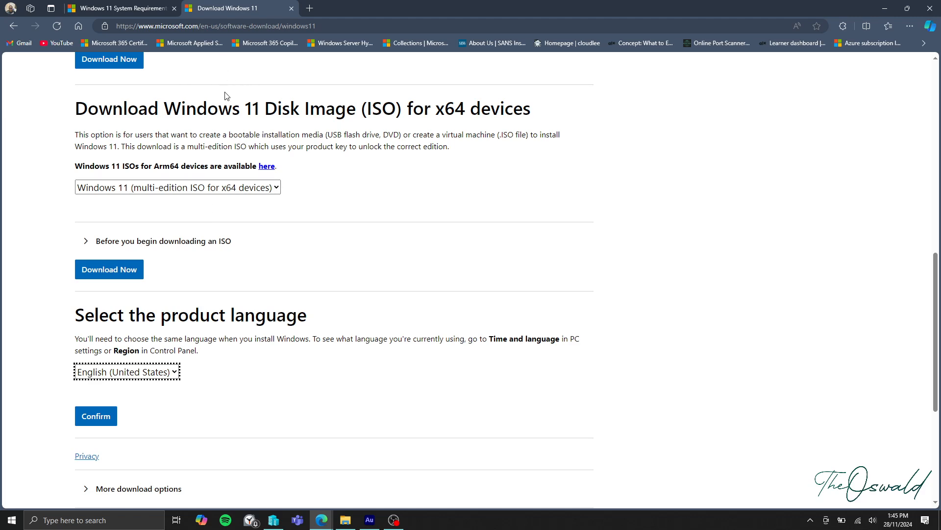
Review the Windows 11 minimum system requirements for processor cores, RAM, storage, UEFI firmware and Secure Boot.
{"action": "left_click", "coordinate": [149, 8]}
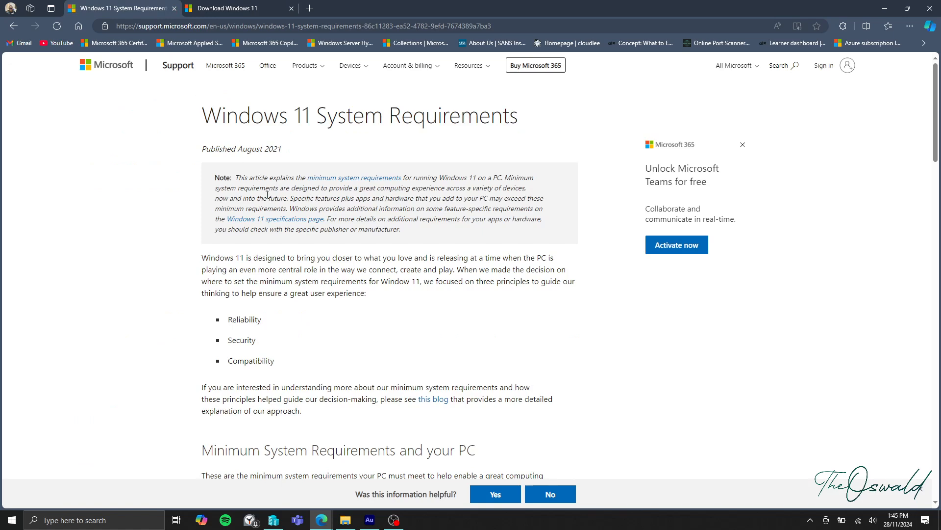
{"action": "scroll", "coordinate": [269, 218], "scroll_direction": "down", "scroll_amount": 2}
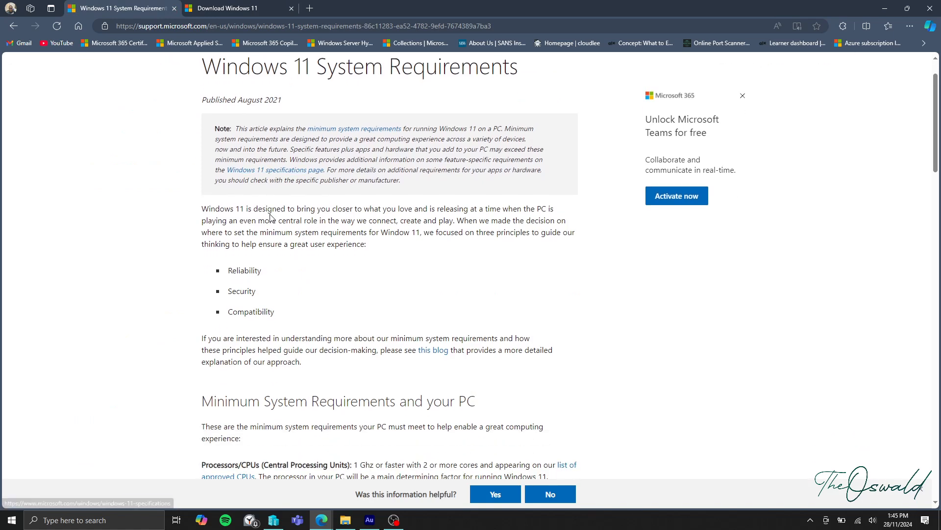
{"action": "scroll", "coordinate": [283, 174], "scroll_direction": "up", "scroll_amount": 2}
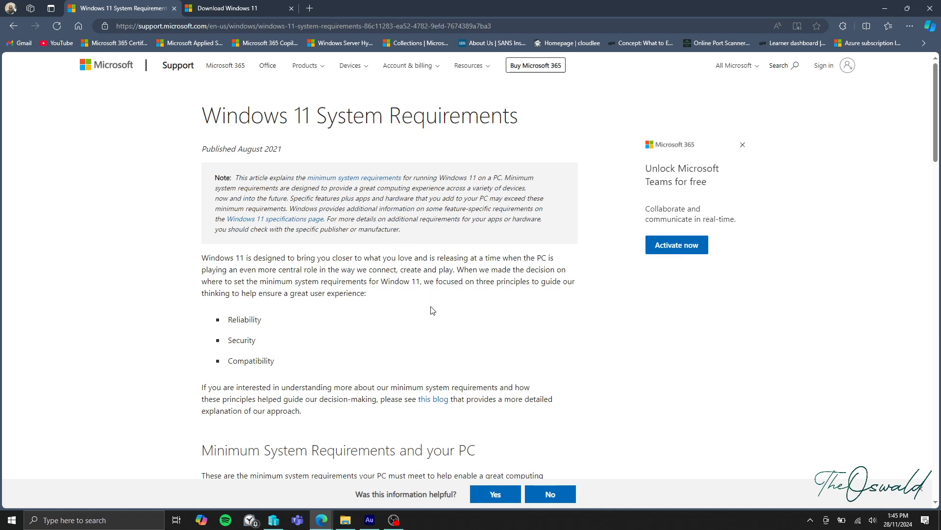
{"action": "scroll", "coordinate": [430, 294], "scroll_direction": "down", "scroll_amount": 4}
{"action": "scroll", "coordinate": [431, 308], "scroll_direction": "down", "scroll_amount": 4}
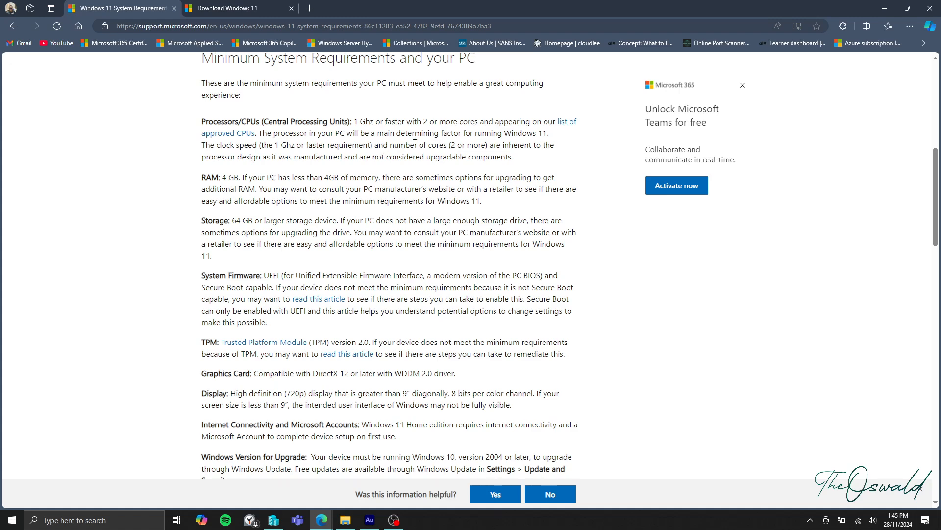
{"action": "left_click_drag", "start_coordinate": [425, 123], "coordinate": [489, 123]}
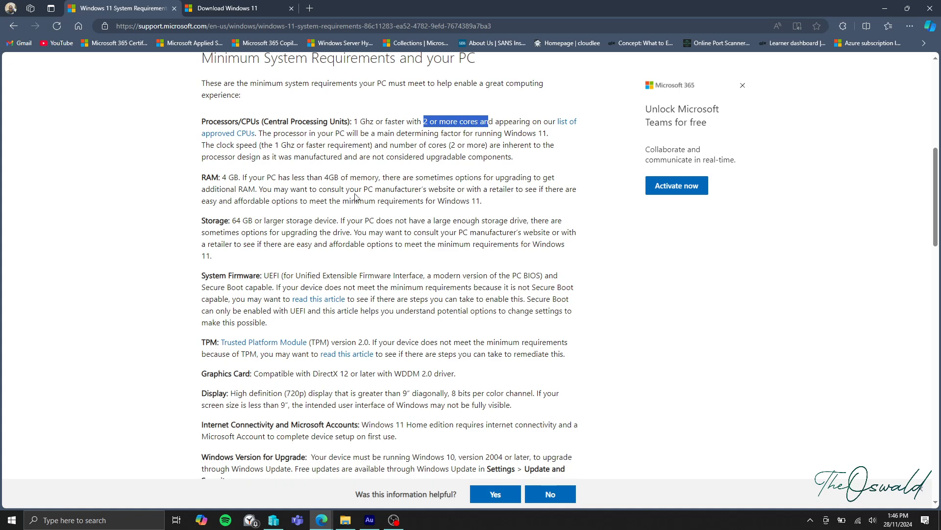
{"action": "left_click_drag", "start_coordinate": [223, 178], "coordinate": [245, 182]}
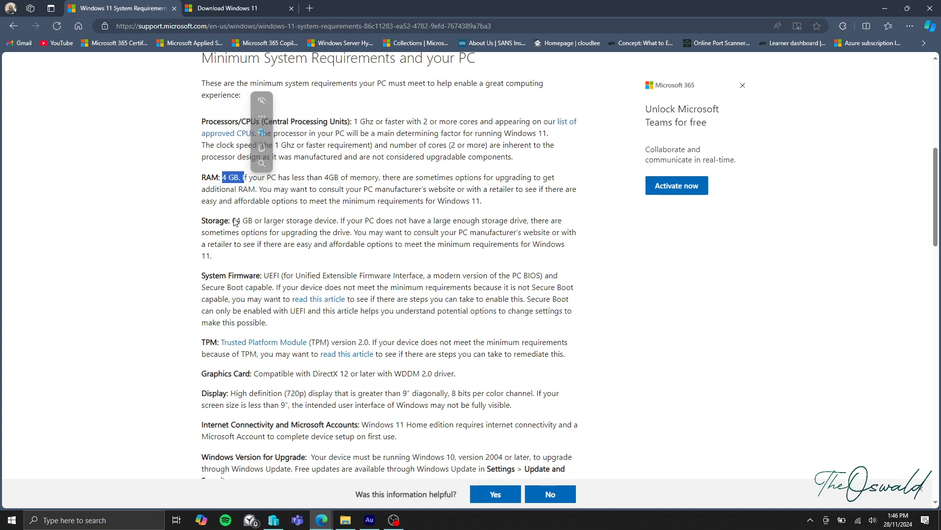
{"action": "left_click_drag", "start_coordinate": [232, 221], "coordinate": [255, 223]}
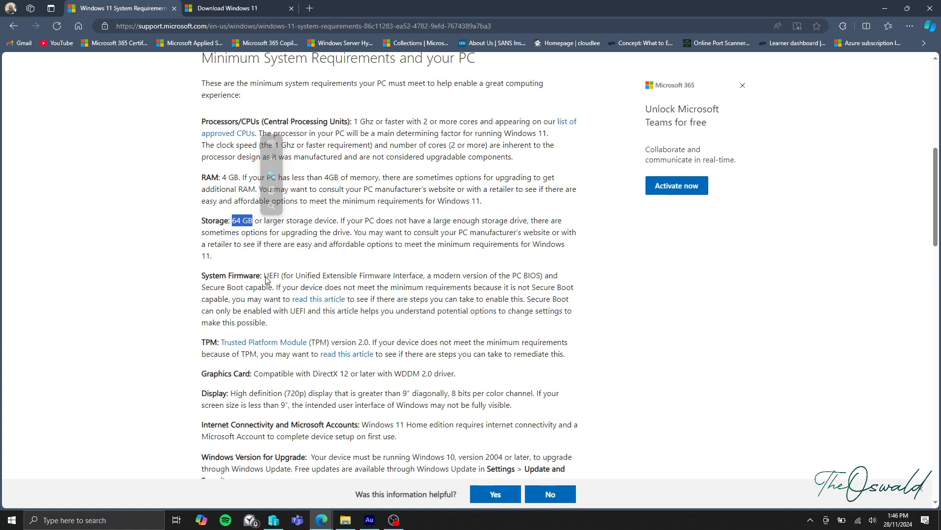
{"action": "left_click_drag", "start_coordinate": [264, 276], "coordinate": [279, 276]}
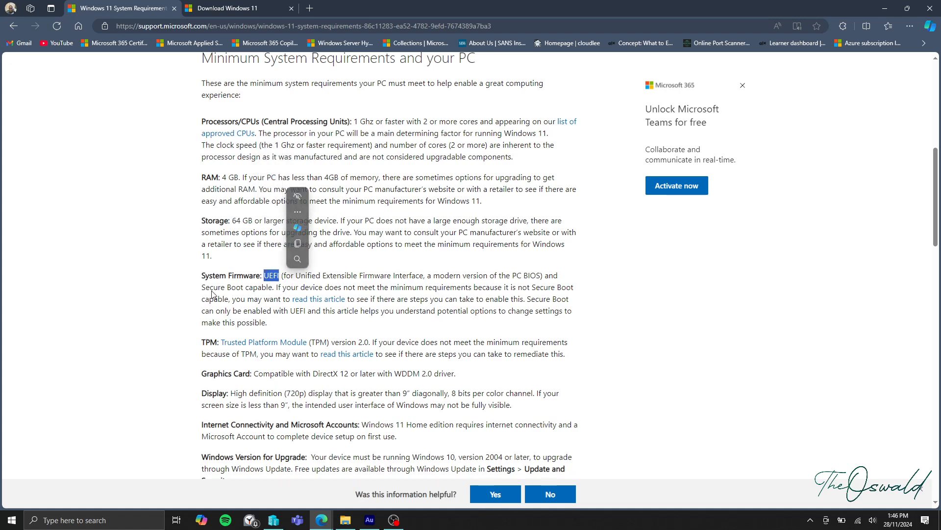
{"action": "left_click_drag", "start_coordinate": [202, 288], "coordinate": [244, 289]}
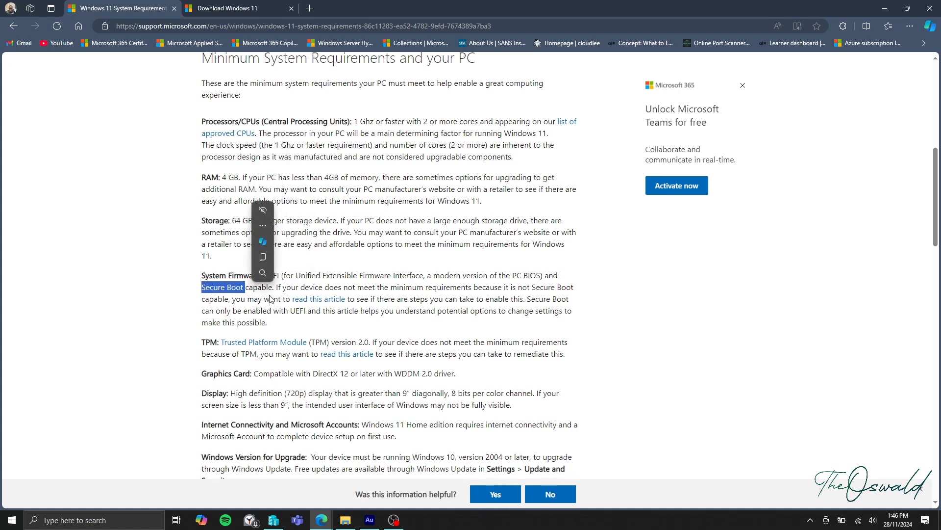
{"action": "scroll", "coordinate": [286, 320], "scroll_direction": "down", "scroll_amount": 1}
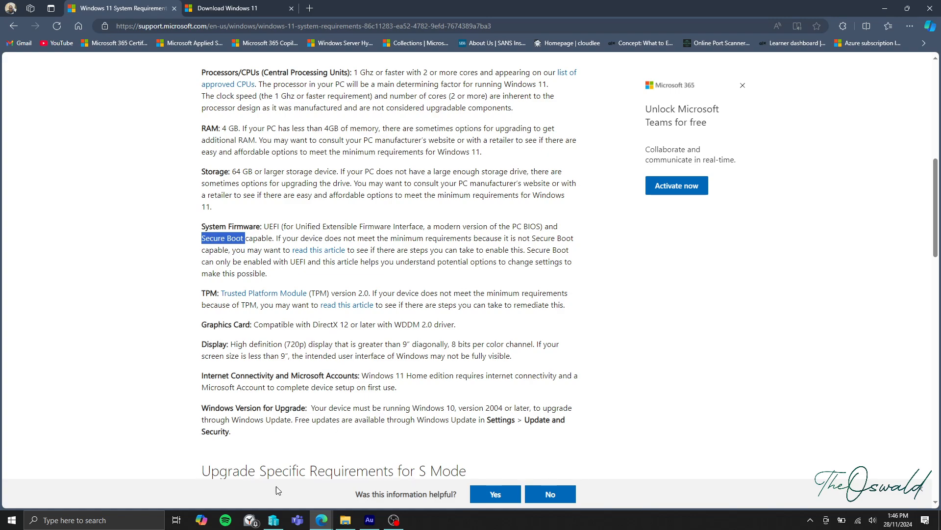
Switch to Hyper-V Manager and start creating a new virtual machine named WIN11-CC4 in the default location.
{"action": "left_click", "coordinate": [281, 515]}
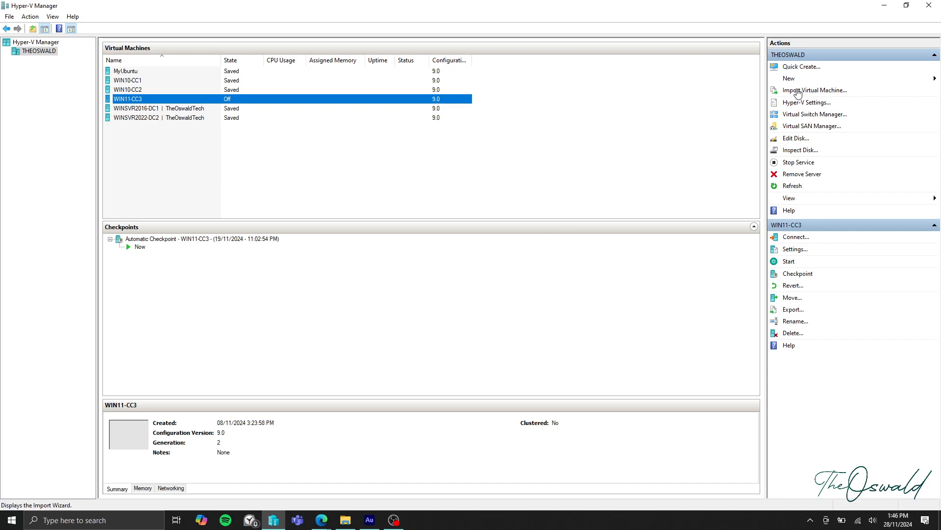
{"action": "left_click", "coordinate": [797, 80]}
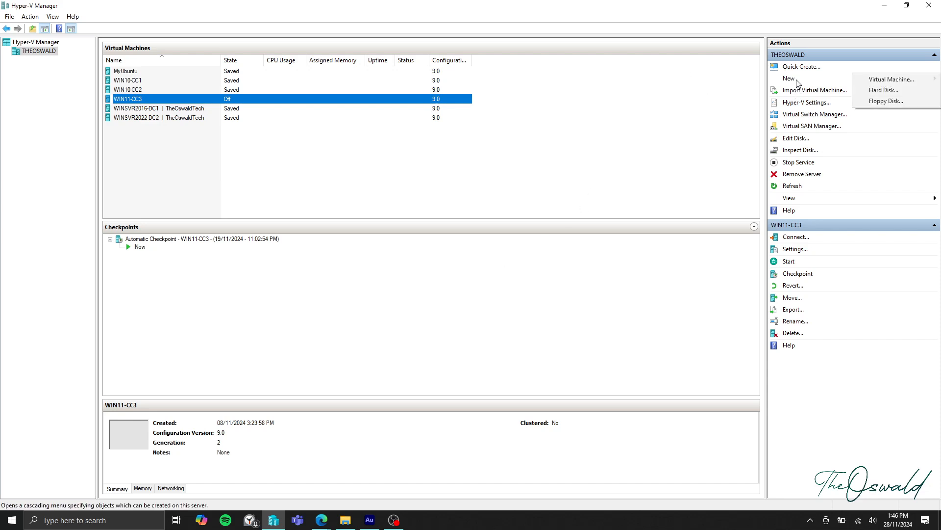
{"action": "left_click", "coordinate": [877, 82]}
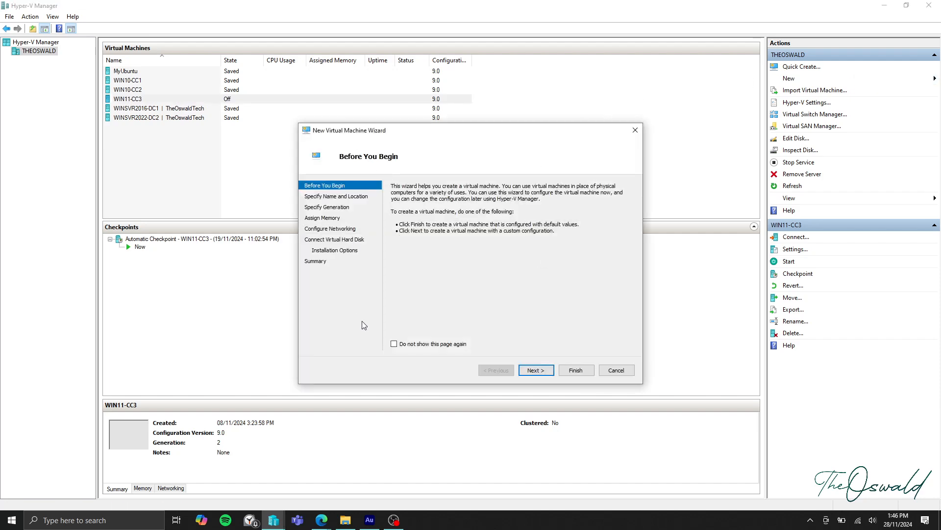
{"action": "left_click", "coordinate": [542, 373]}
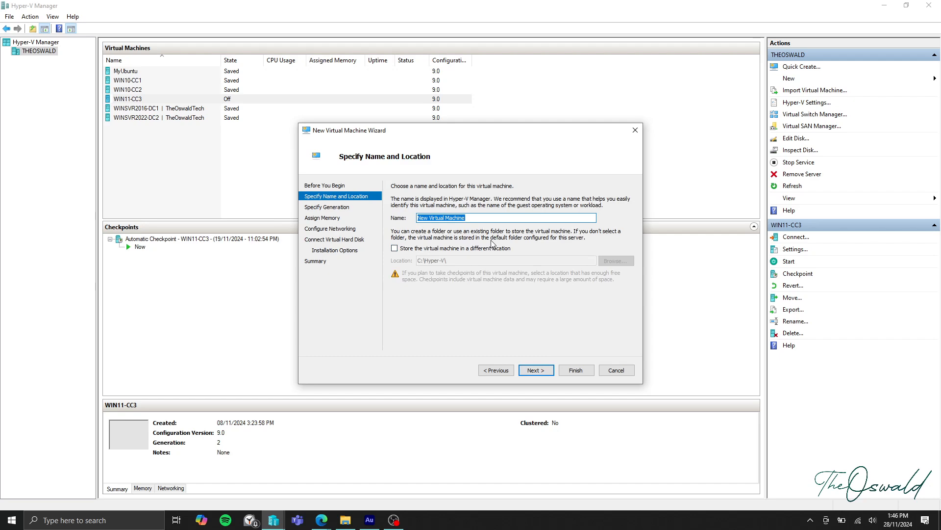
{"action": "type", "text": "WIN"}
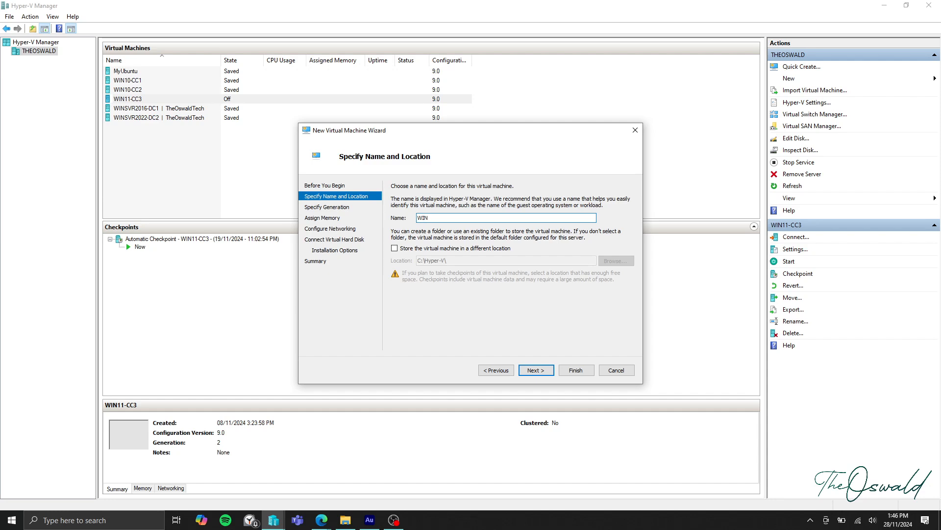
{"action": "type", "text": "11-CC4"}
{"action": "left_click", "coordinate": [548, 375]}
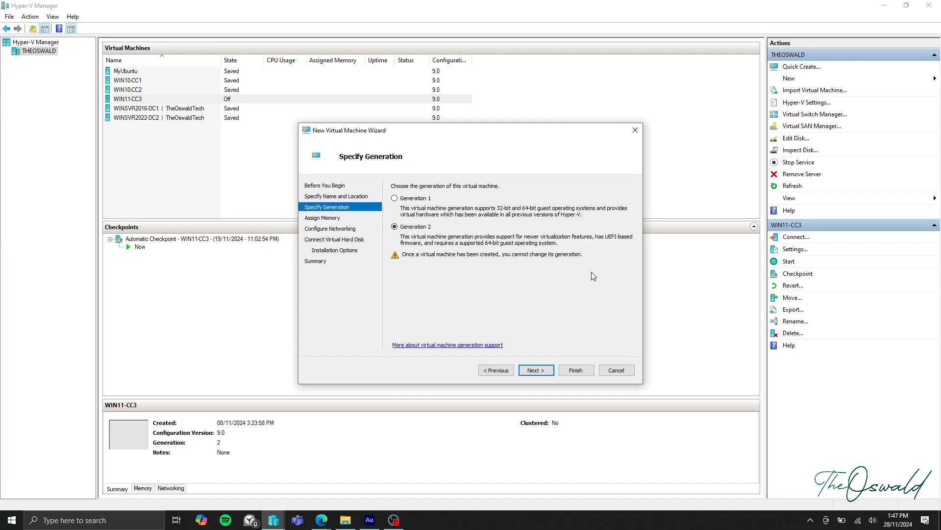
Accept Generation 2 for the virtual machine and set its startup memory to 4096 MB with dynamic memory enabled.
{"action": "left_click", "coordinate": [546, 374]}
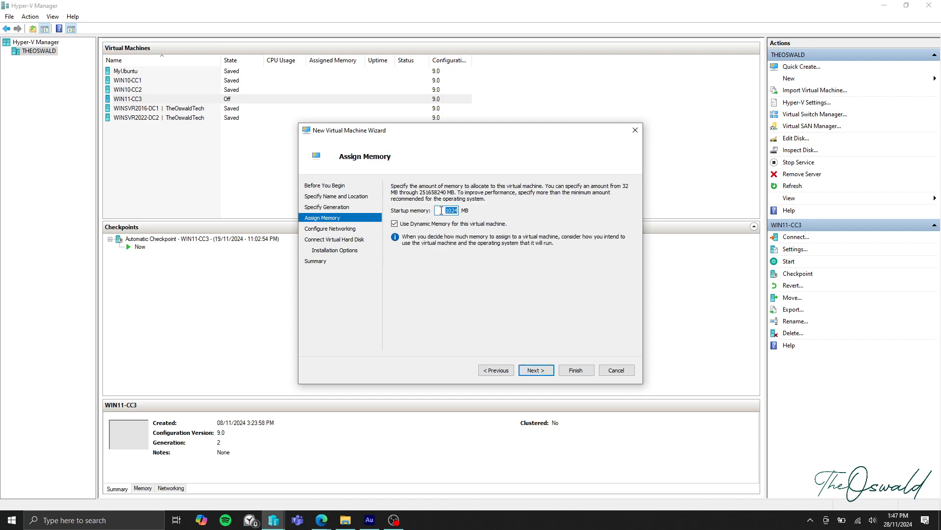
{"action": "type", "text": "409"}
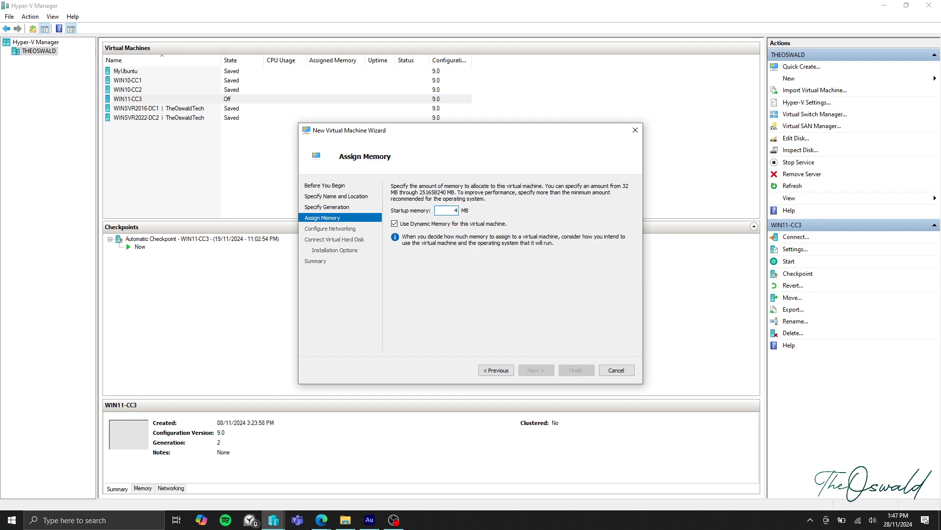
{"action": "type", "text": "6"}
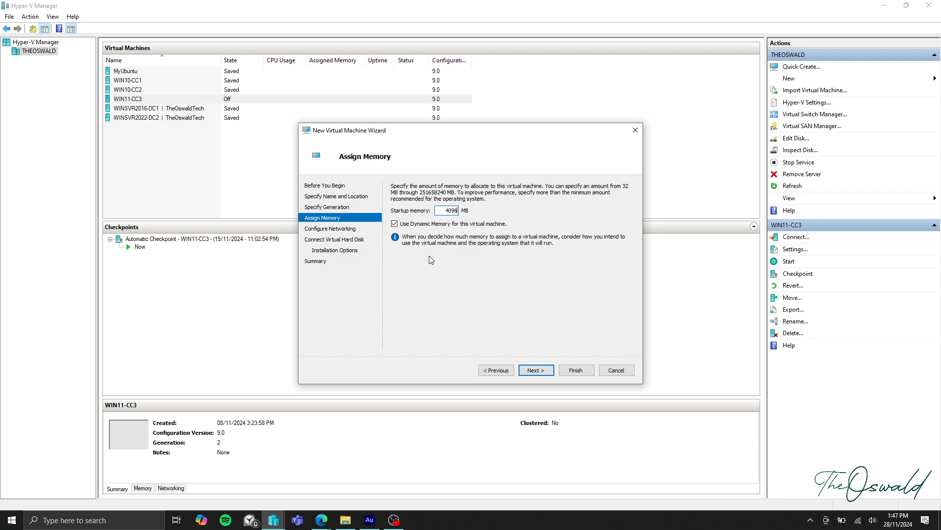
{"action": "left_click", "coordinate": [532, 370]}
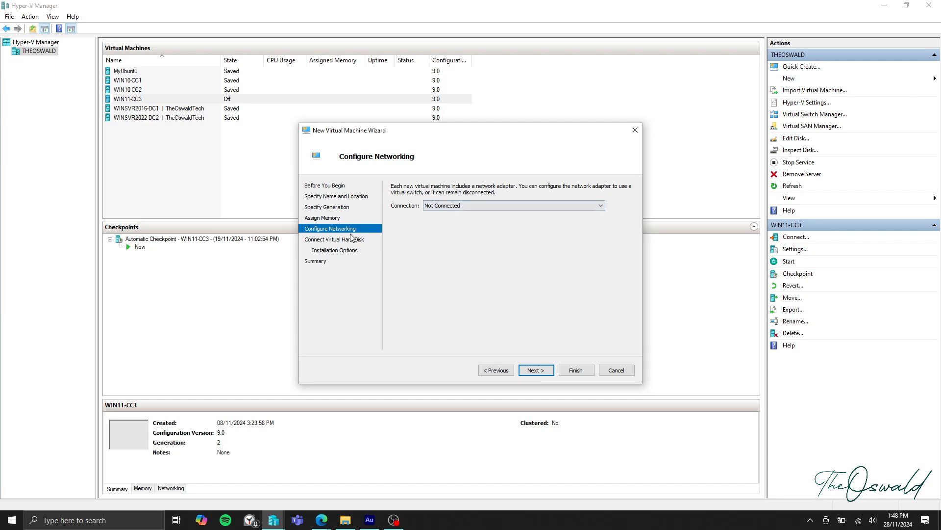
Connect the virtual machine's network adapter to the "TheOswald | Virtual Switch" connection.
{"action": "left_click", "coordinate": [456, 206]}
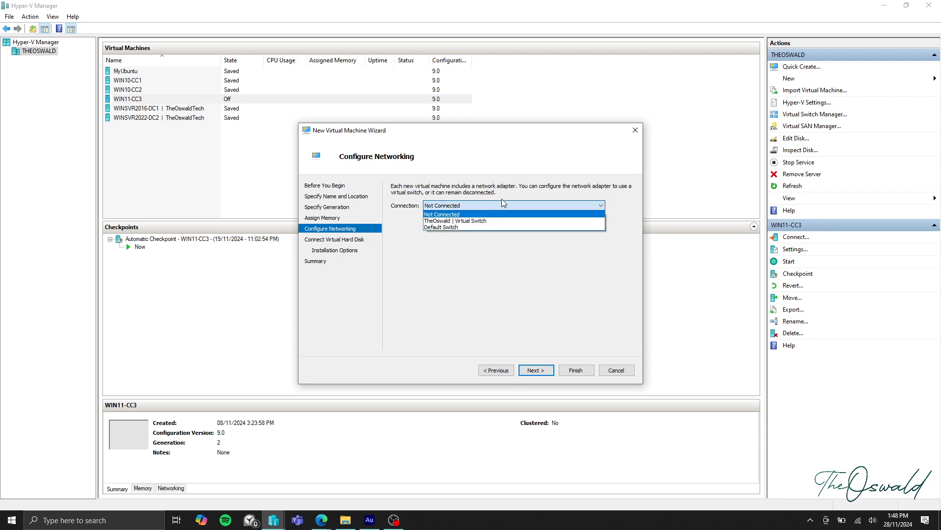
{"action": "left_click", "coordinate": [449, 221]}
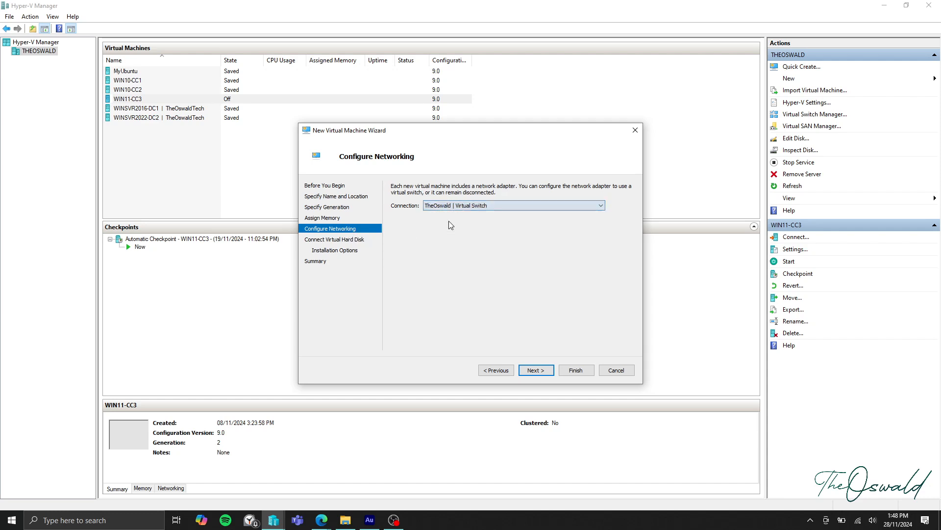
{"action": "left_click", "coordinate": [540, 370]}
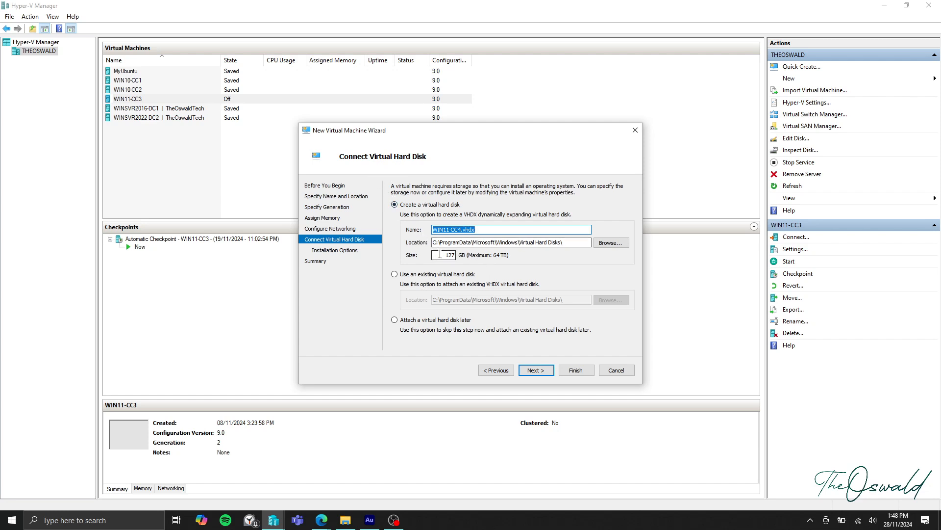
Create the virtual hard disk WIN11-CC4.vhdx with a size of 64 GB.
{"action": "key", "text": "Tab"}
{"action": "key", "text": "Tab"}
{"action": "key", "text": "Tab"}
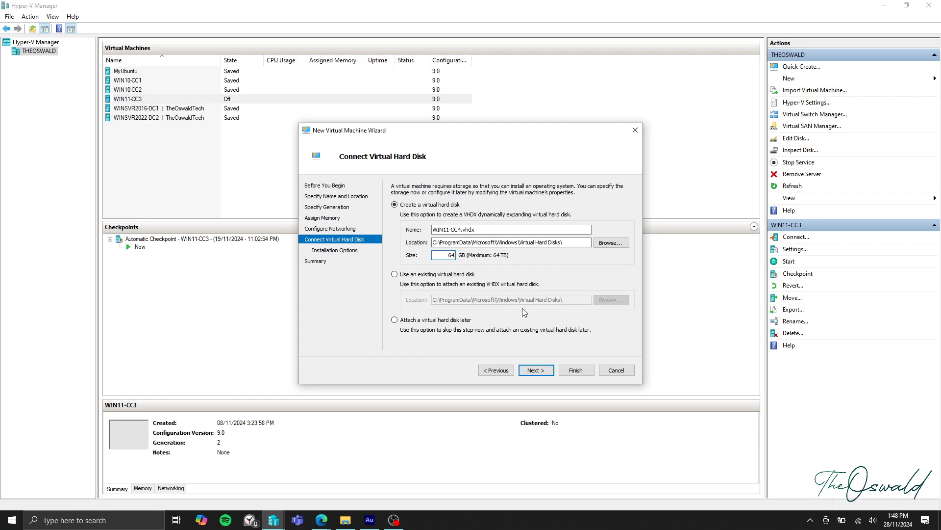
{"action": "left_click", "coordinate": [538, 372]}
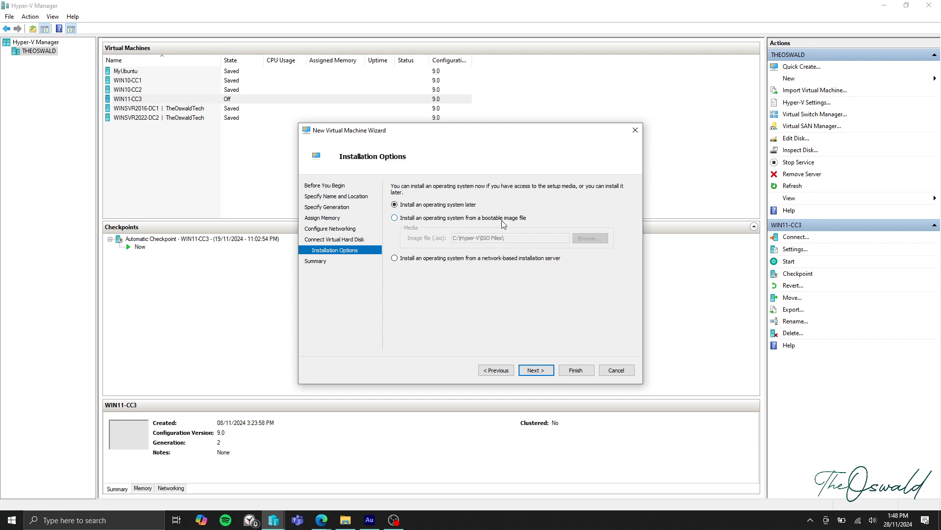
Set the operating system to install from the bootable image Win11_24H2_English_x64.iso and finish creating the virtual machine.
{"action": "left_click", "coordinate": [395, 218]}
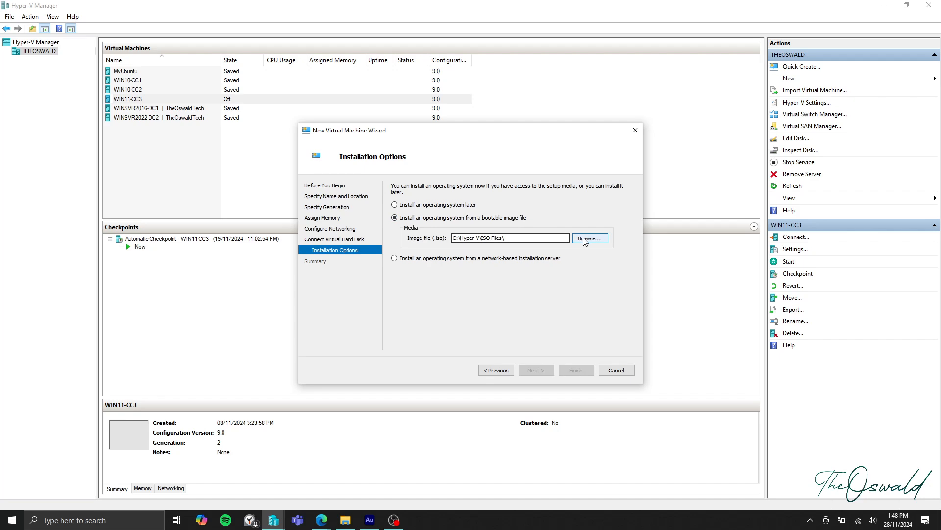
{"action": "left_click", "coordinate": [584, 237]}
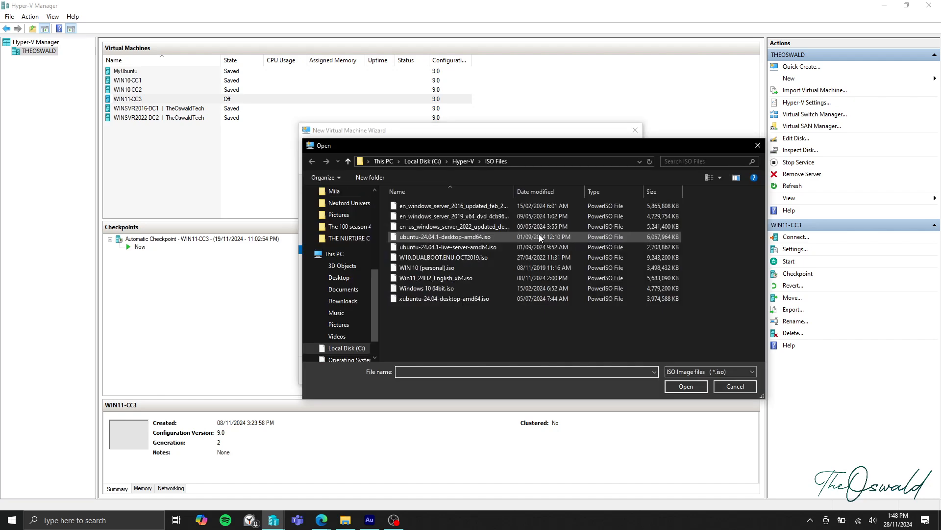
{"action": "left_click", "coordinate": [434, 277]}
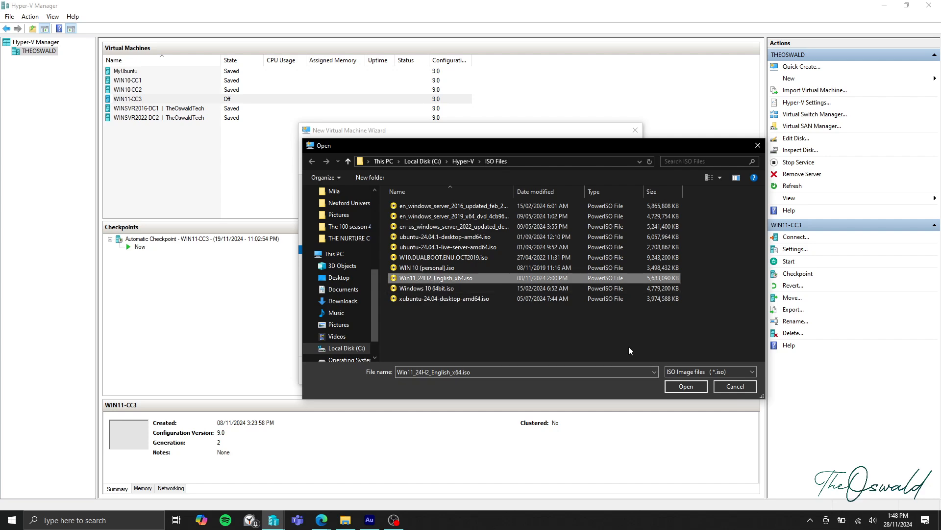
{"action": "left_click", "coordinate": [679, 386]}
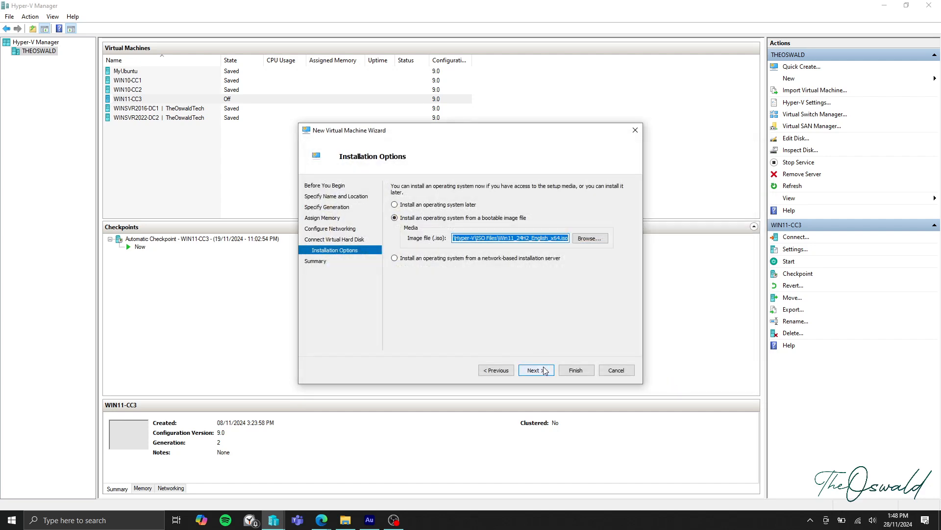
{"action": "left_click", "coordinate": [545, 371]}
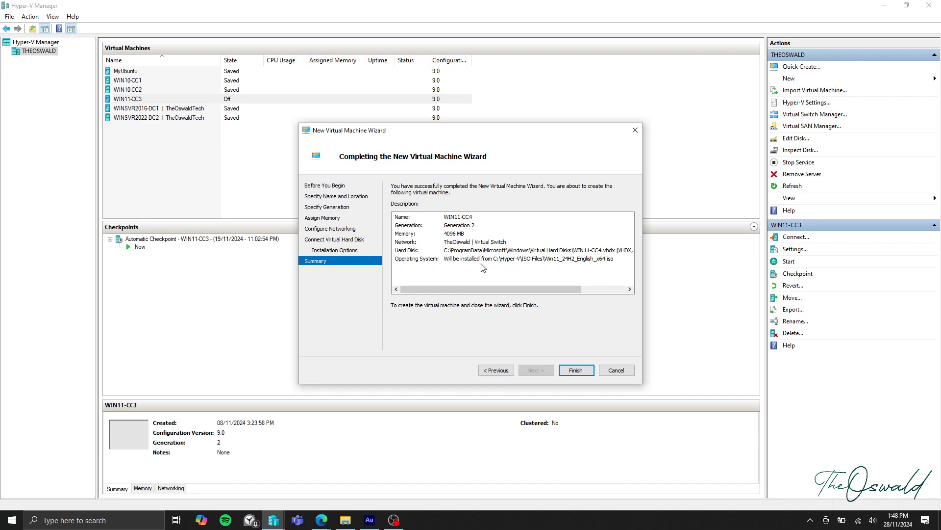
{"action": "left_click", "coordinate": [571, 369]}
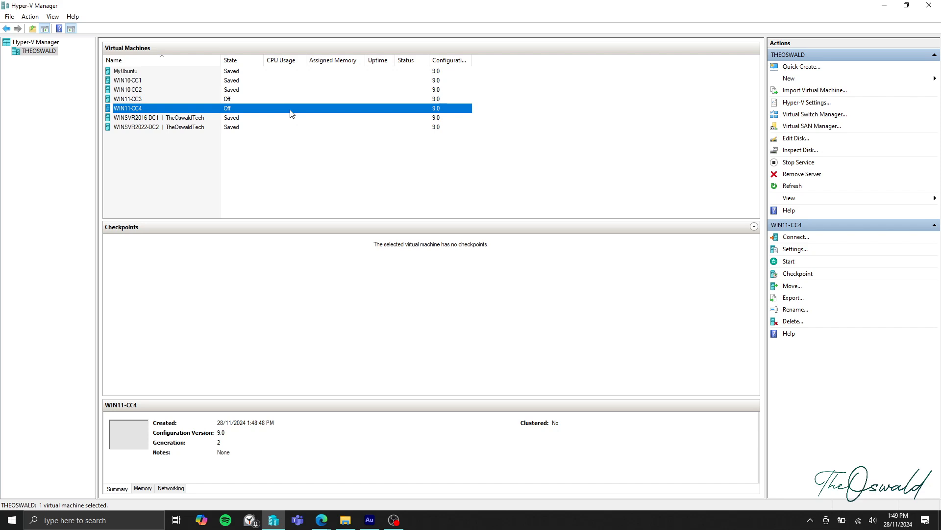
Open the settings of WIN11-CC4 and set its number of virtual processors to 2.
{"action": "right_click", "coordinate": [292, 114]}
{"action": "left_click", "coordinate": [311, 131]}
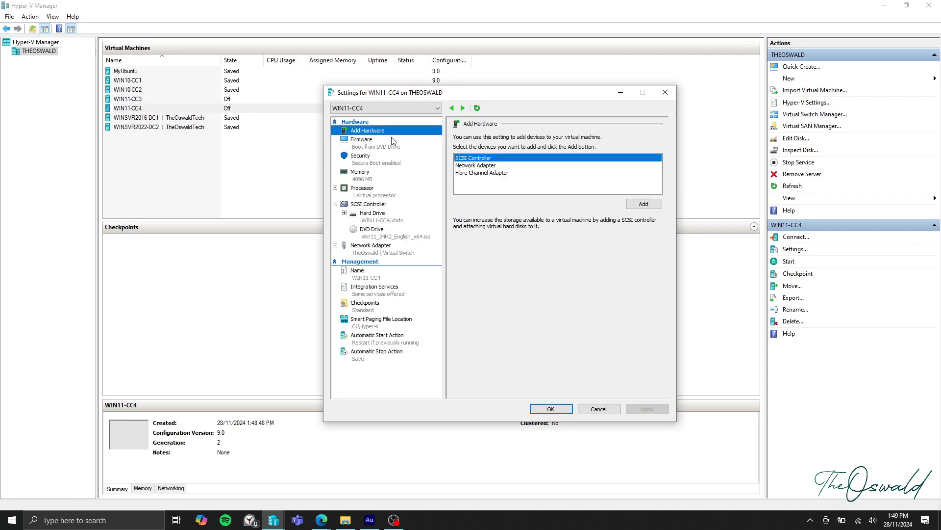
{"action": "left_click", "coordinate": [369, 194]}
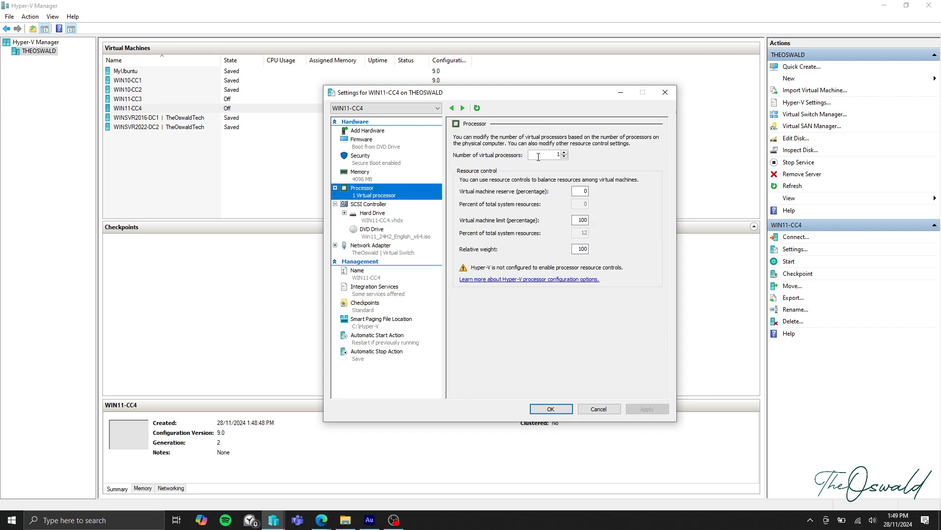
{"action": "left_click", "coordinate": [564, 154]}
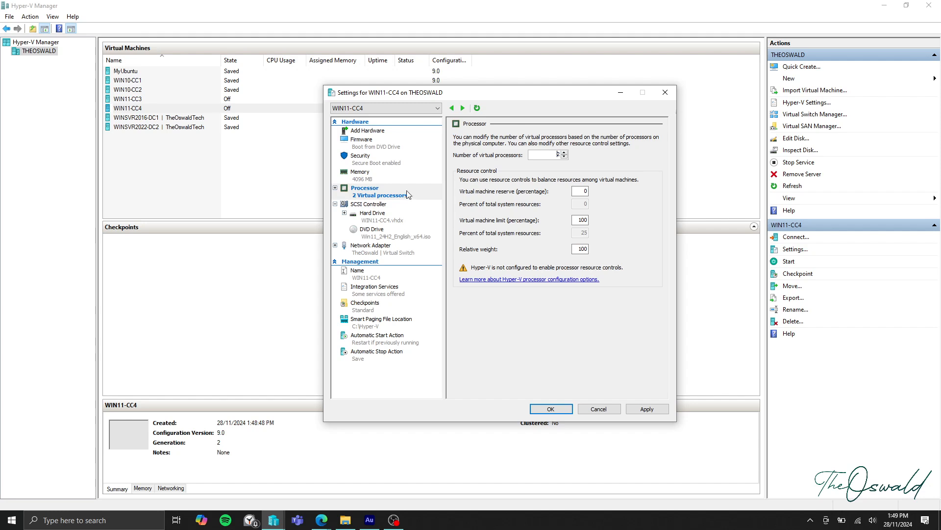
Review the Secure Boot template options in the security settings and switch the Trusted Platform Module on and back off.
{"action": "left_click", "coordinate": [382, 165]}
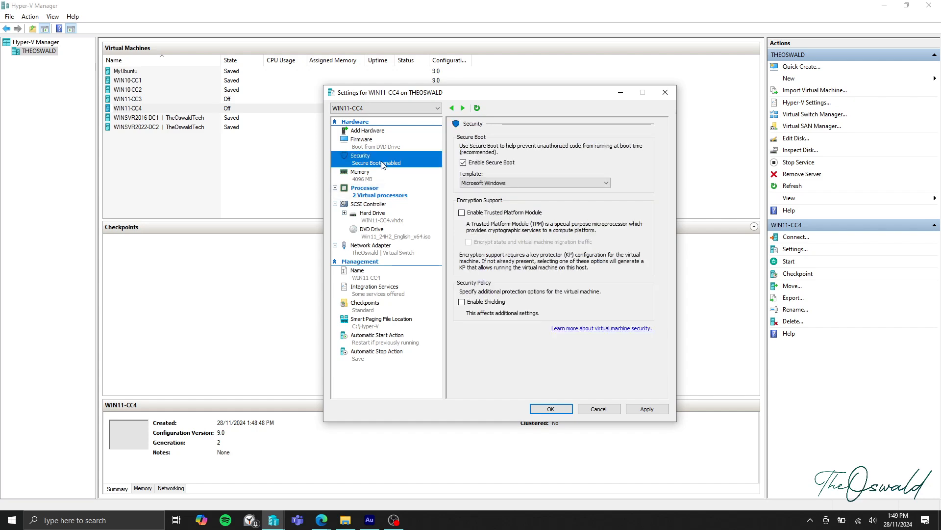
{"action": "left_click", "coordinate": [487, 184]}
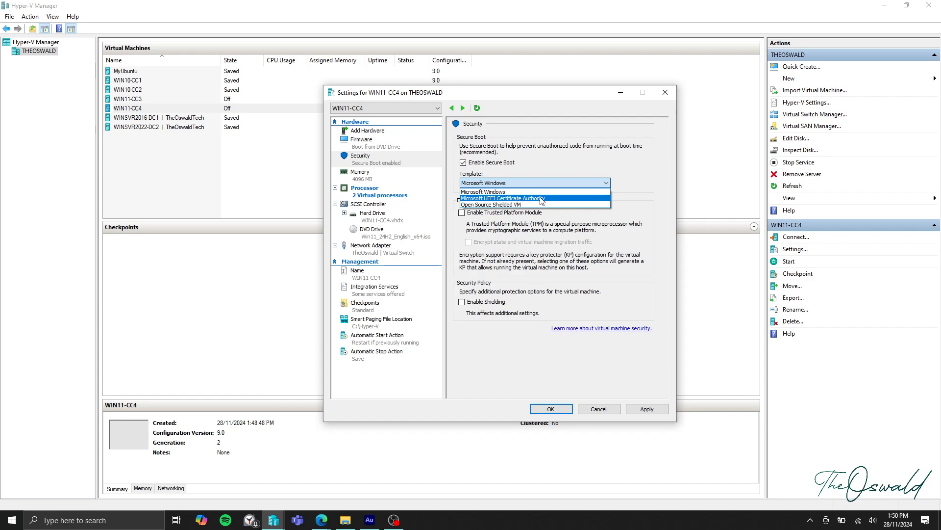
{"action": "left_click", "coordinate": [623, 195]}
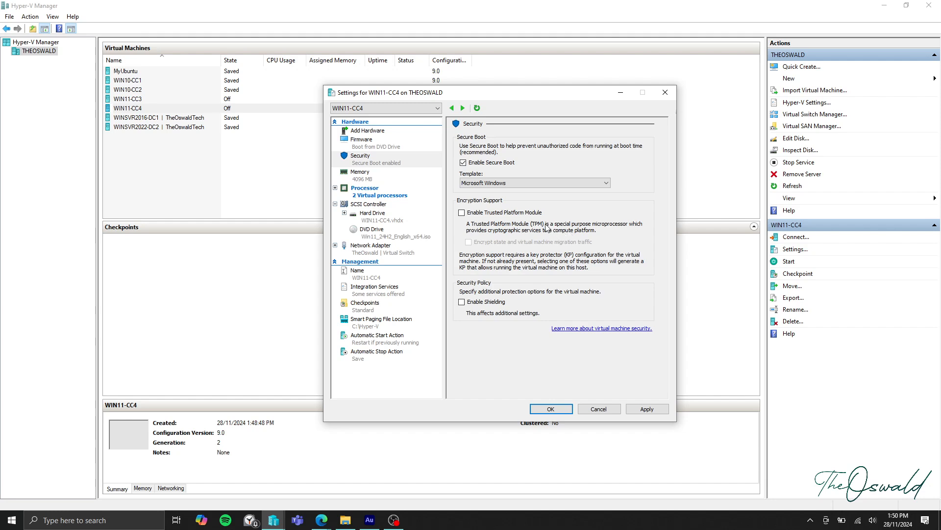
{"action": "left_click", "coordinate": [462, 213]}
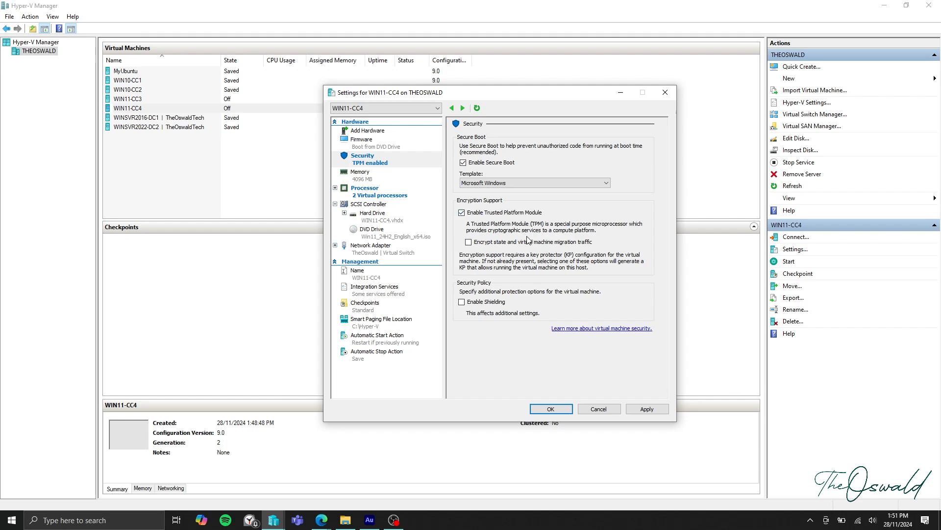
{"action": "left_click", "coordinate": [462, 213]}
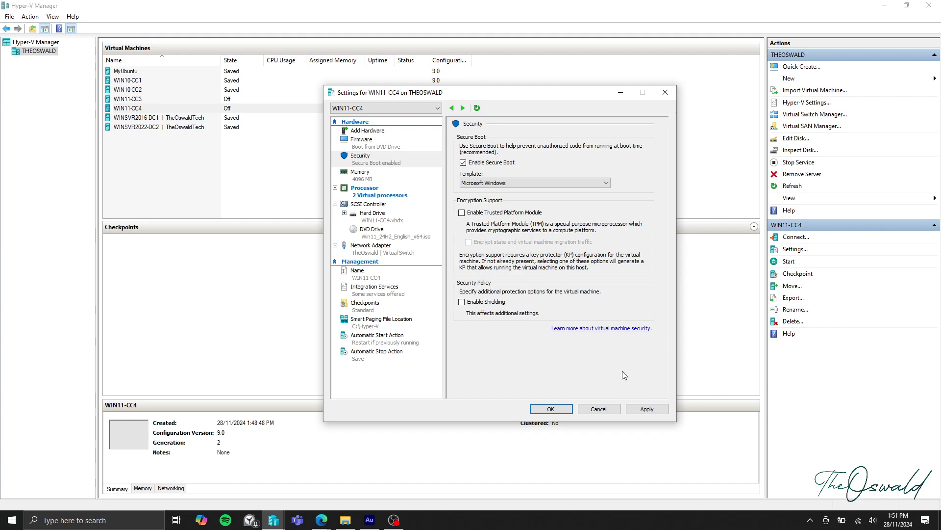
Save the WIN11-CC4 settings and boot the virtual machine from its Windows 11 installation media.
{"action": "left_click", "coordinate": [643, 409]}
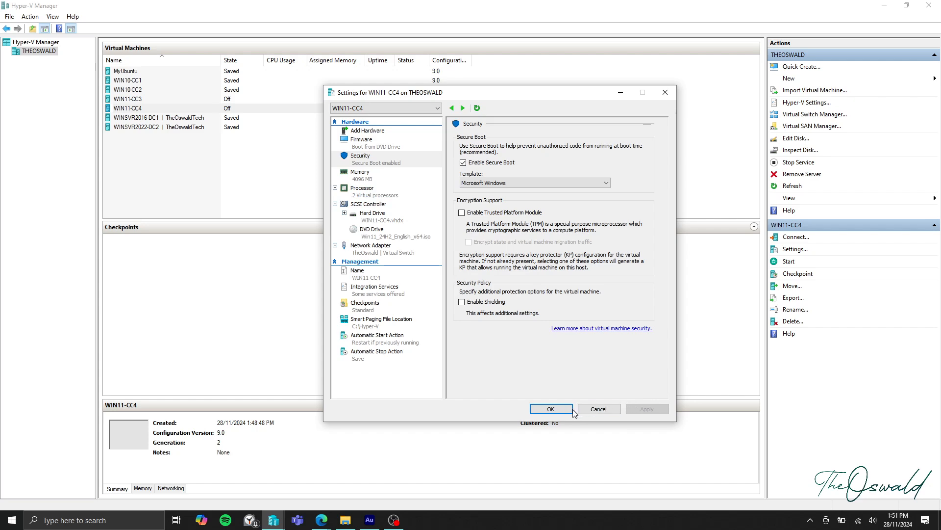
{"action": "left_click", "coordinate": [551, 409]}
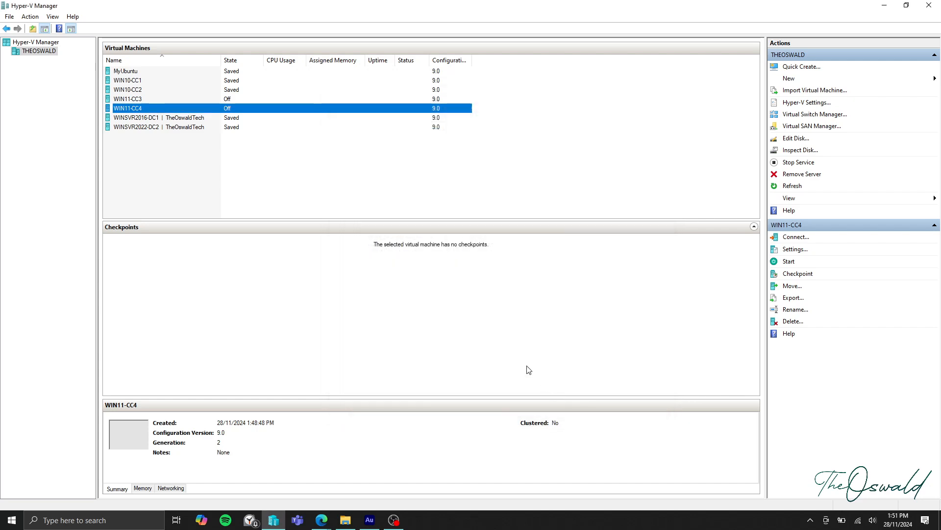
{"action": "double_click", "coordinate": [175, 108]}
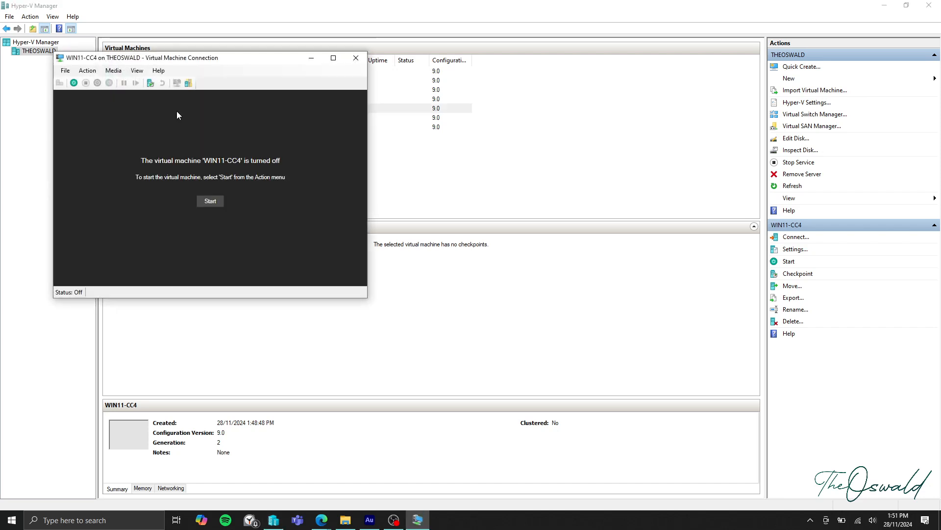
{"action": "left_click", "coordinate": [214, 201]}
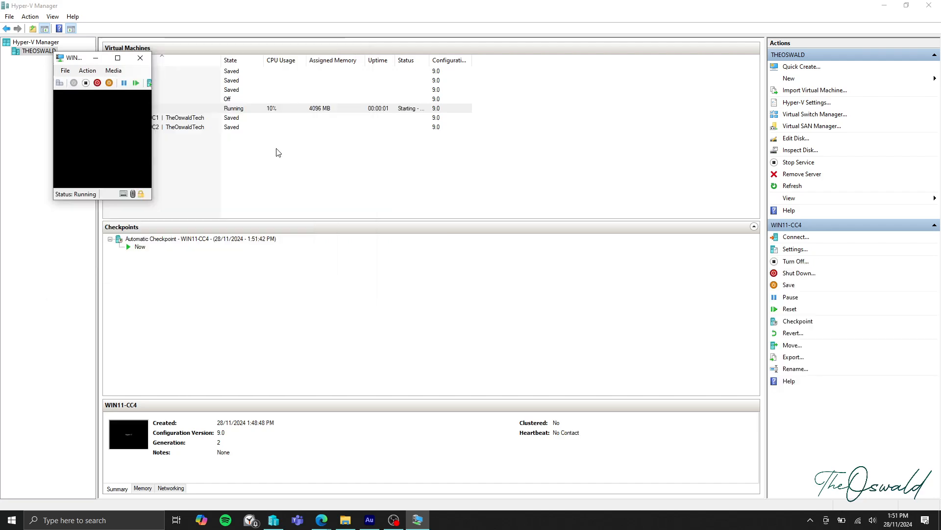
{"action": "key", "text": "Return"}
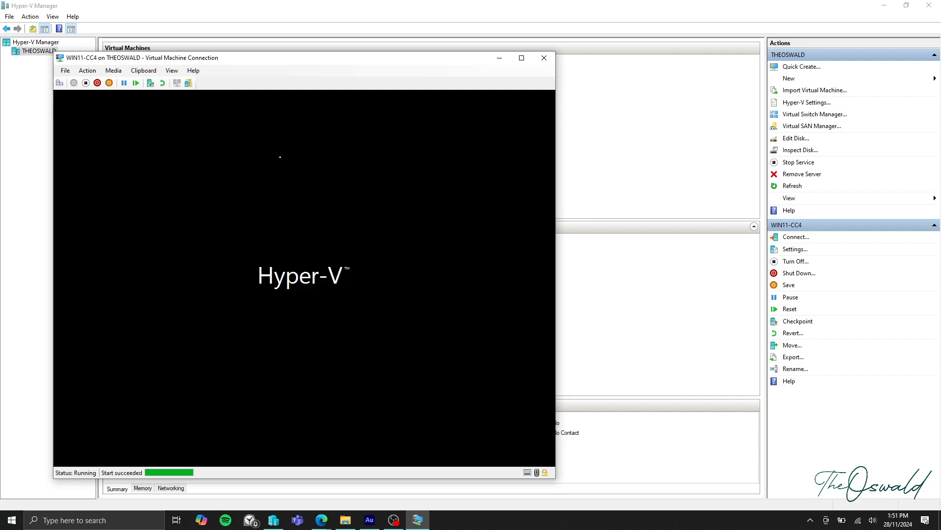
{"action": "left_click_drag", "start_coordinate": [414, 59], "coordinate": [586, 43]}
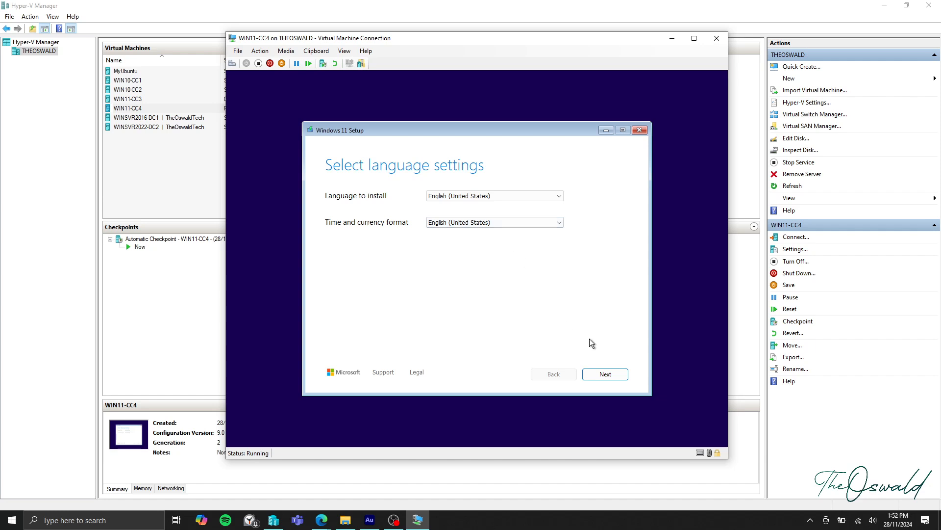
Accept English (United States) and the US keyboard in Windows 11 Setup, and choose to install Windows 11, agreeing to the deletion of everything.
{"action": "left_click", "coordinate": [605, 374]}
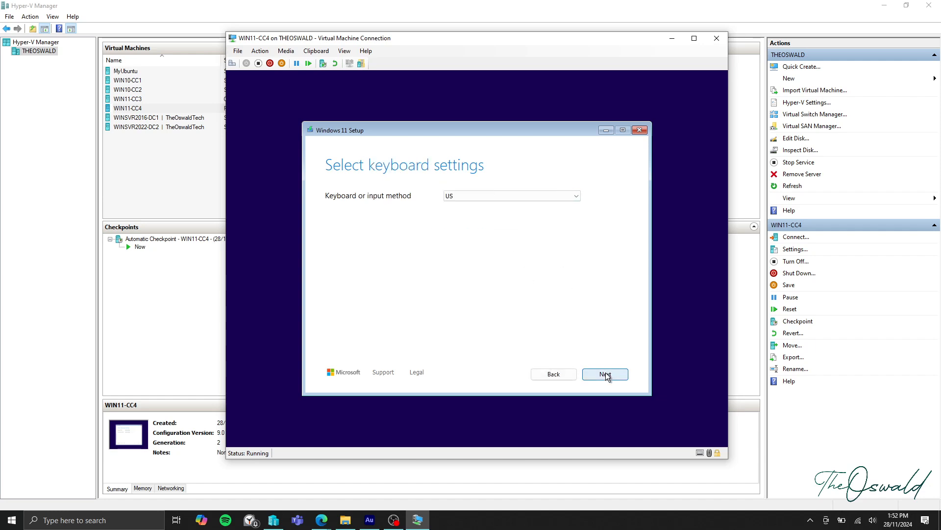
{"action": "left_click", "coordinate": [605, 374]}
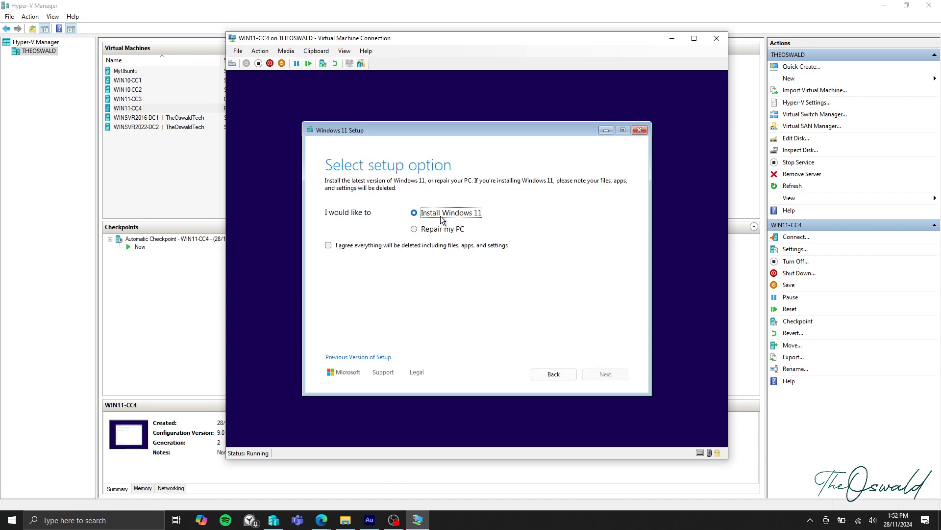
{"action": "left_click", "coordinate": [330, 245]}
{"action": "left_click", "coordinate": [606, 373]}
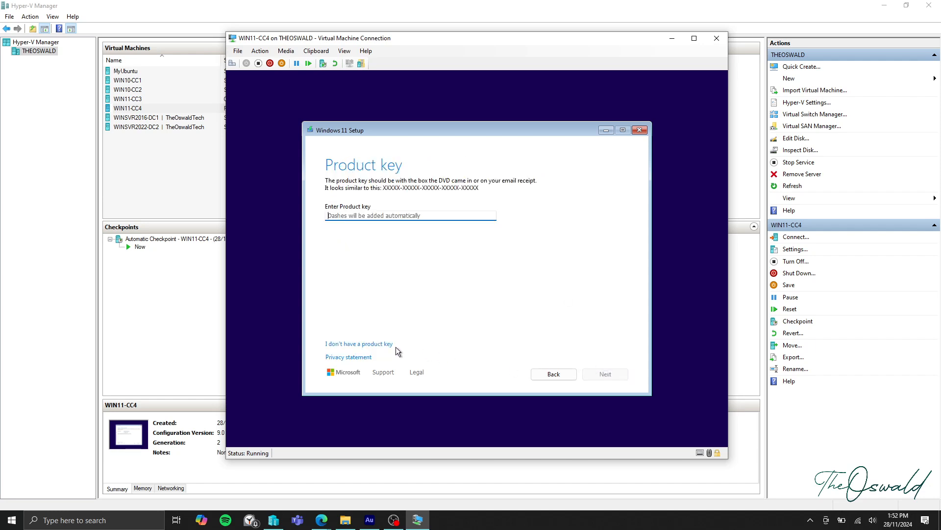
Try to install the Windows 11 Pro image without a product key and close the setup.
{"action": "left_click", "coordinate": [366, 345]}
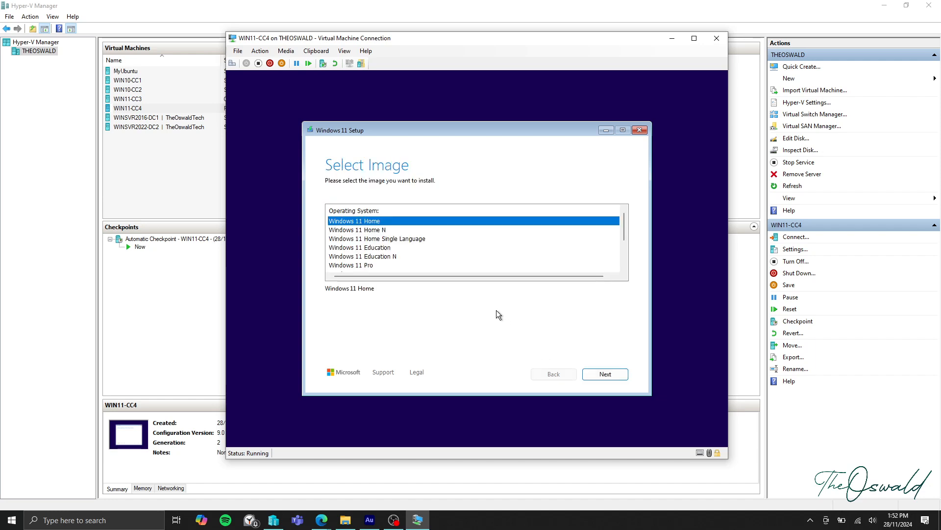
{"action": "left_click", "coordinate": [369, 267]}
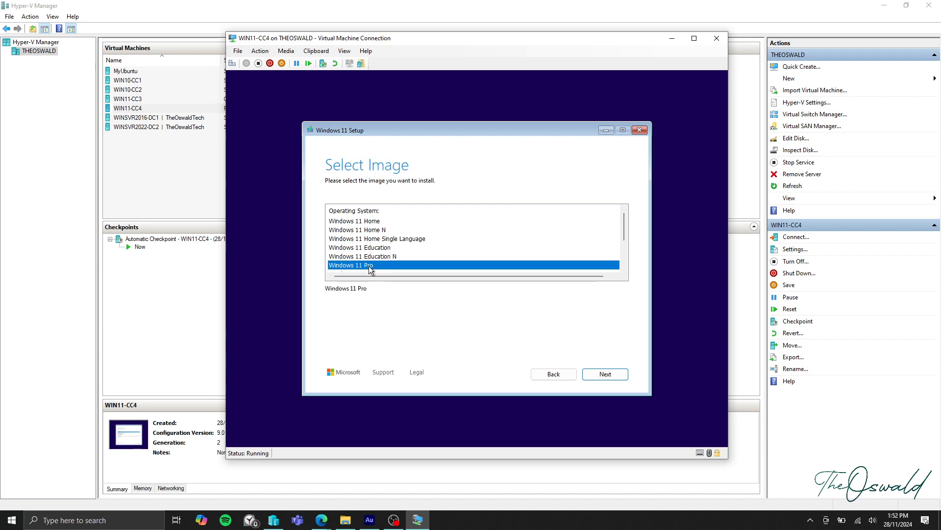
{"action": "left_click", "coordinate": [605, 375]}
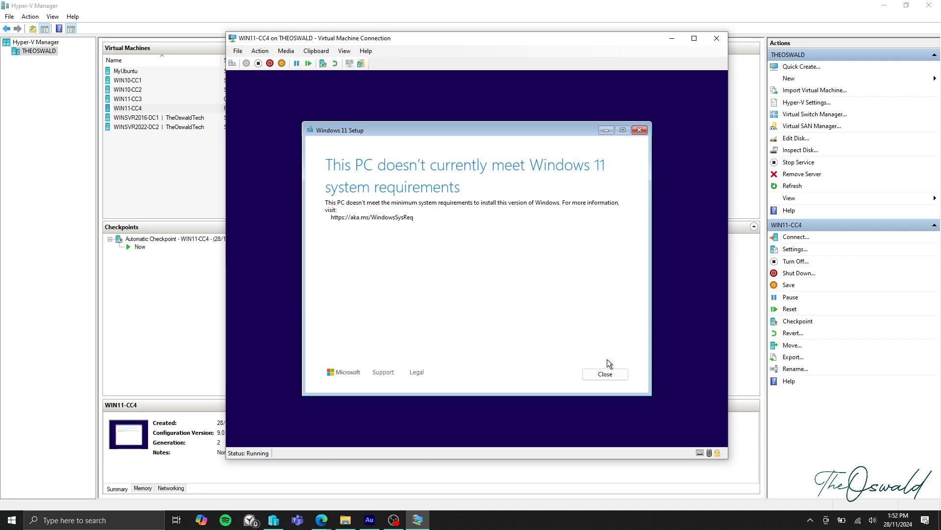
{"action": "left_click", "coordinate": [613, 374]}
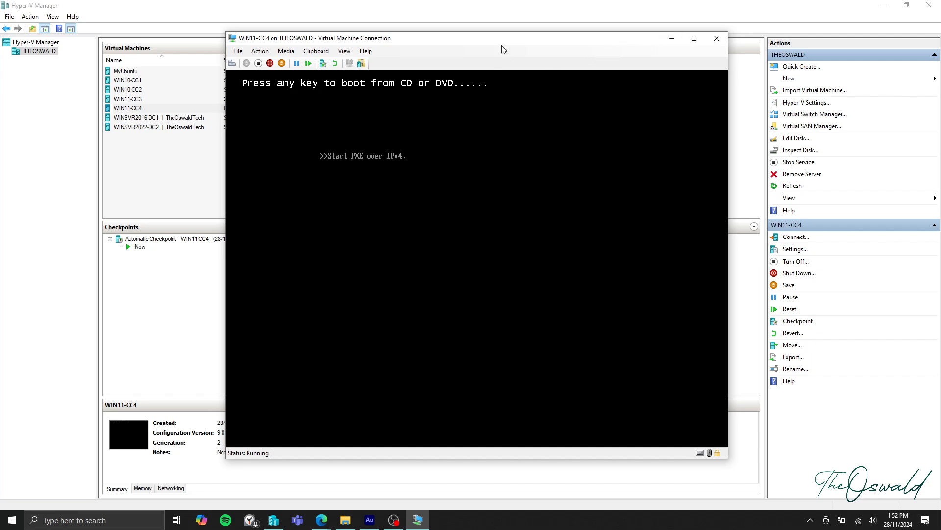
Check the security settings of WIN11-CC4 while it is running and close the settings window.
{"action": "left_click_drag", "start_coordinate": [504, 45], "coordinate": [564, 104]}
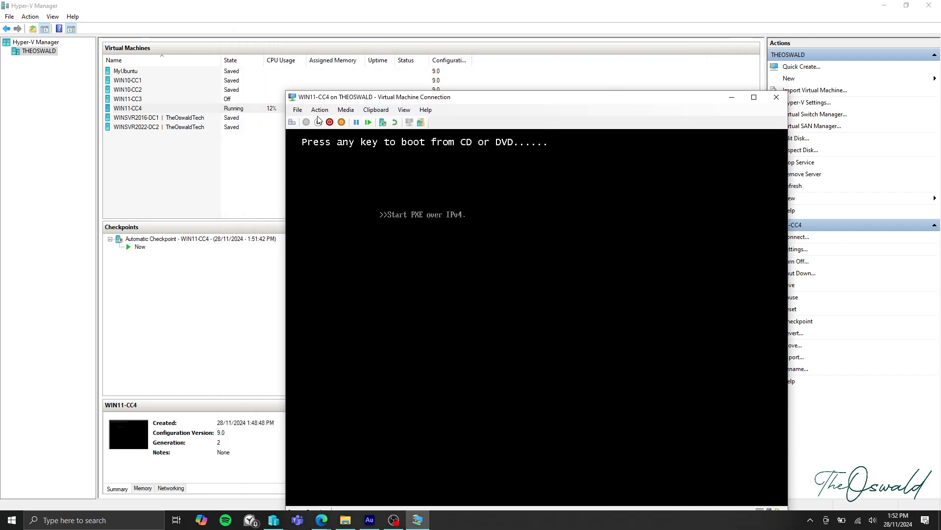
{"action": "left_click", "coordinate": [168, 109]}
{"action": "right_click", "coordinate": [169, 109]}
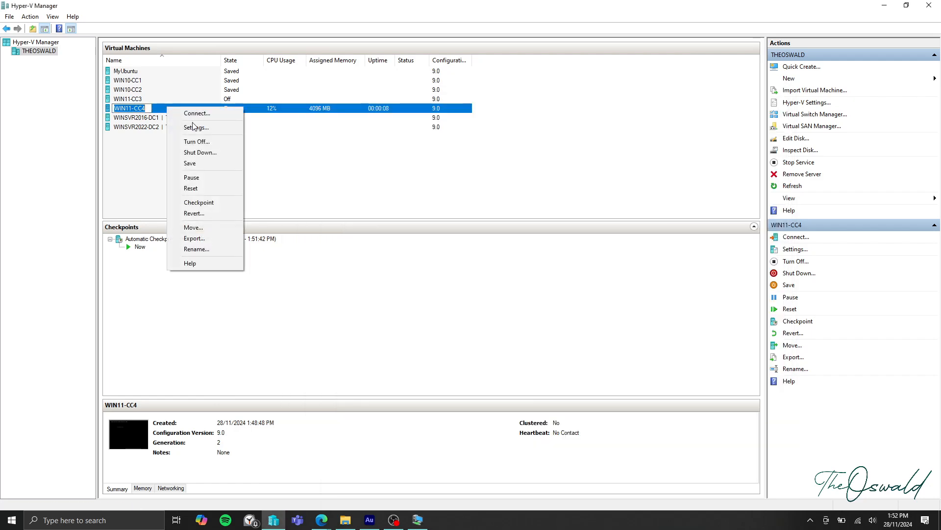
{"action": "left_click", "coordinate": [194, 128]}
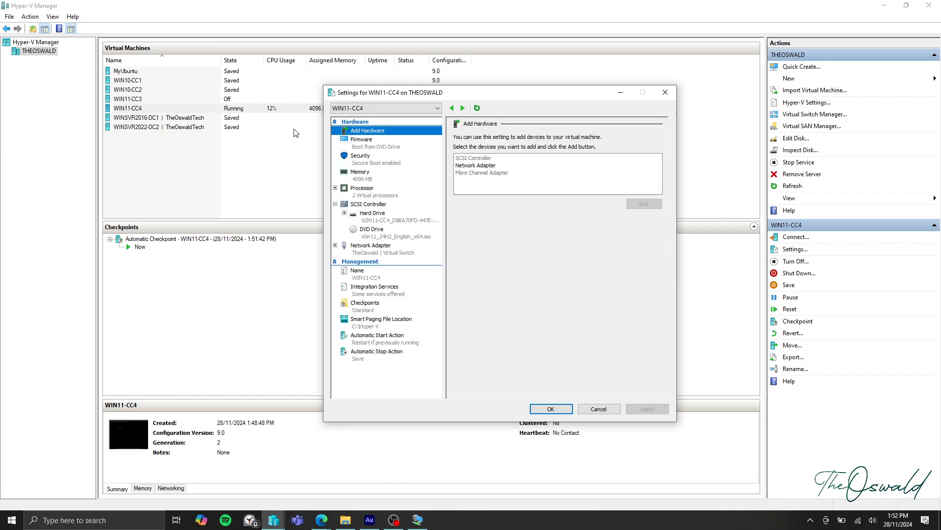
{"action": "left_click", "coordinate": [378, 165]}
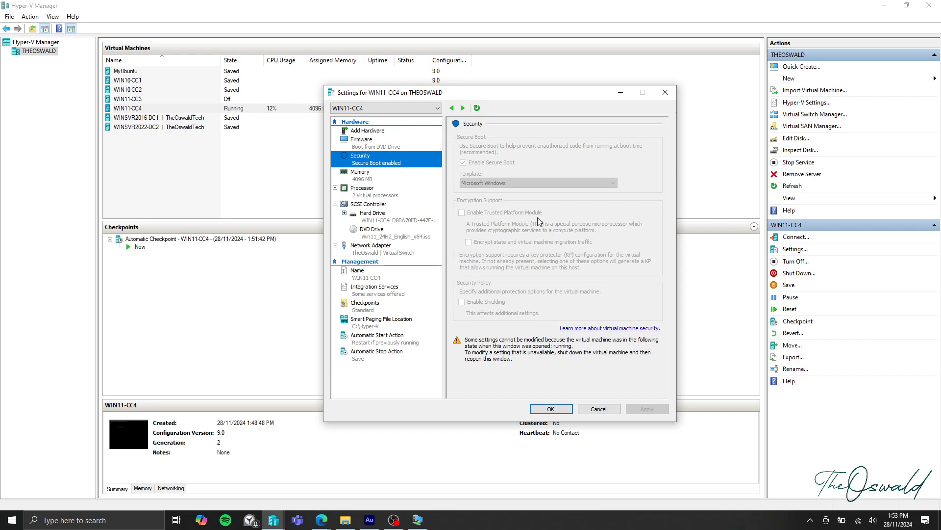
{"action": "left_click", "coordinate": [665, 92]}
Turn off the WIN11-CC4 virtual machine from its connection window and close that window.
{"action": "left_click", "coordinate": [419, 520]}
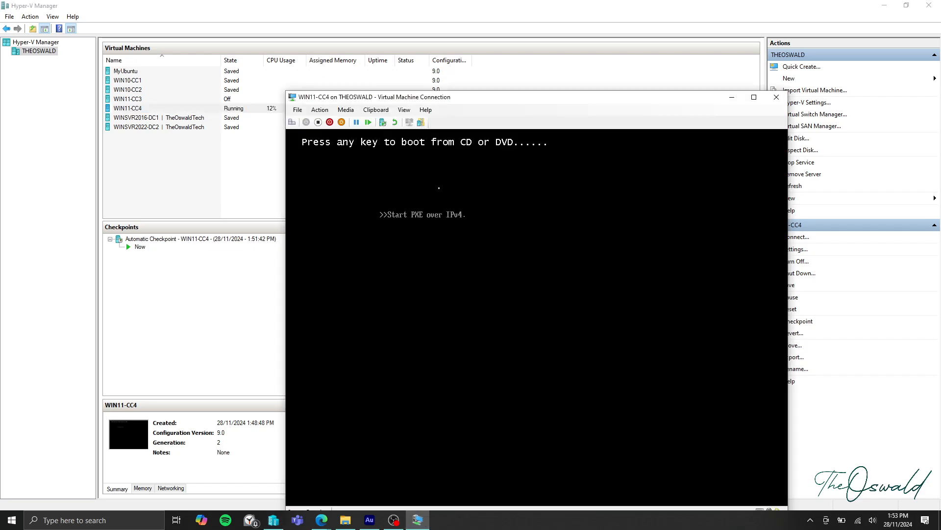
{"action": "left_click", "coordinate": [318, 122]}
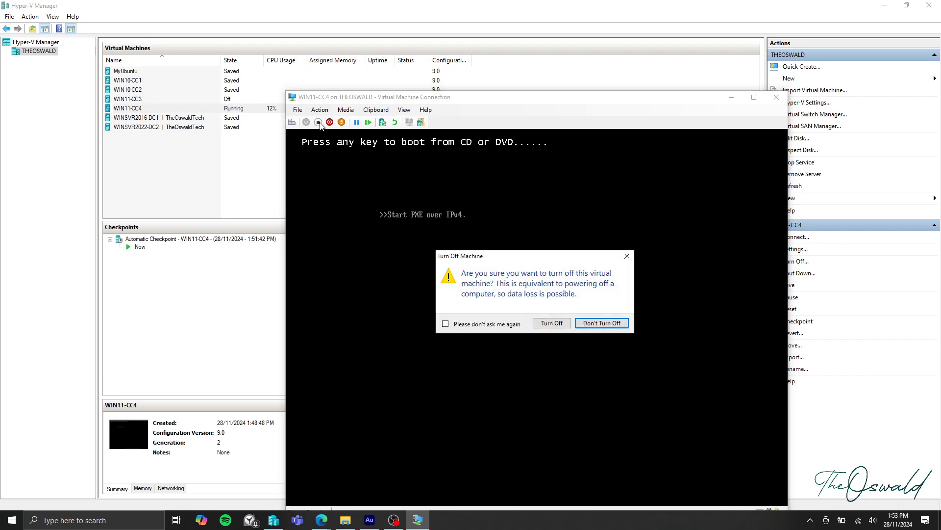
{"action": "left_click", "coordinate": [542, 327]}
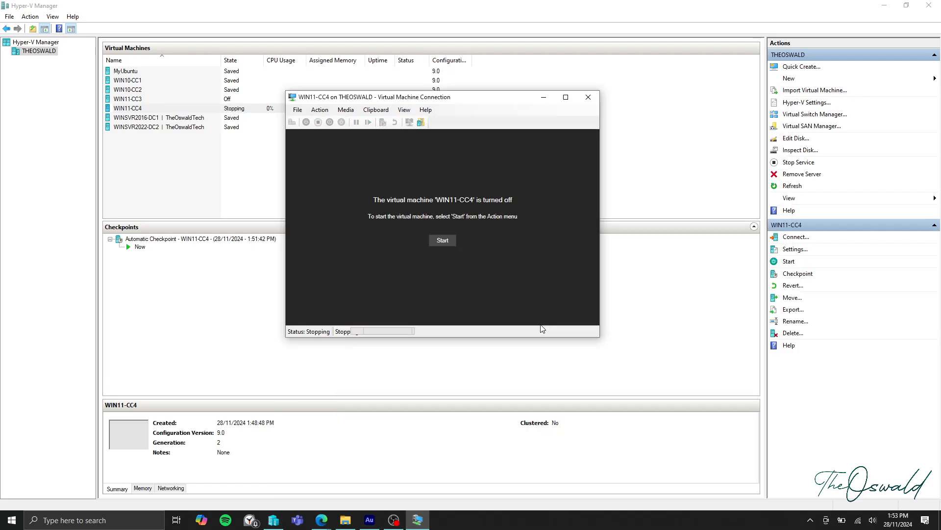
{"action": "left_click", "coordinate": [582, 100]}
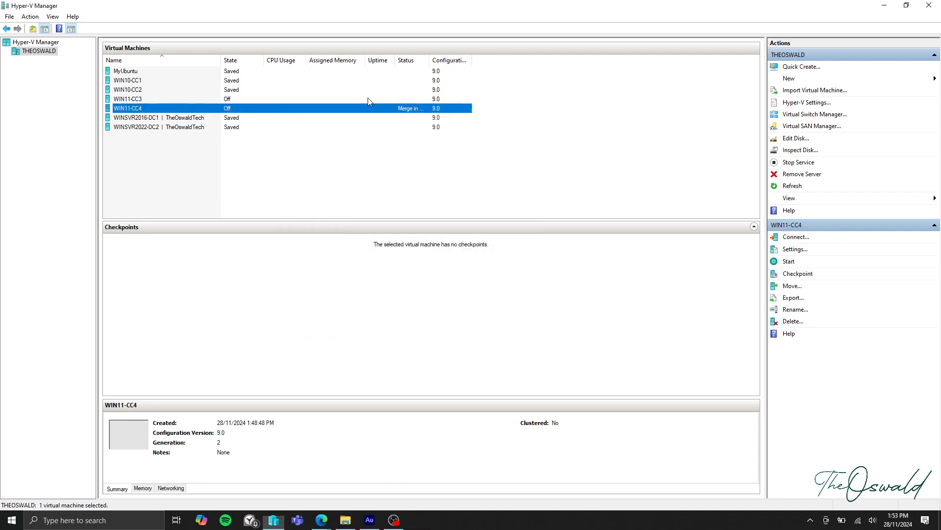
Enable the Trusted Platform Module in the security settings of the WIN11-CC4 virtual machine and save the change.
{"action": "right_click", "coordinate": [233, 110]}
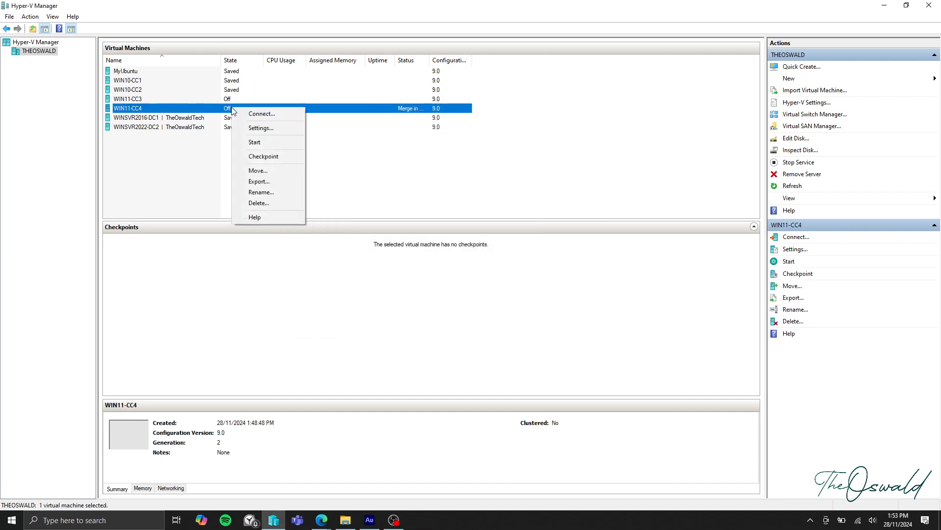
{"action": "left_click", "coordinate": [259, 129]}
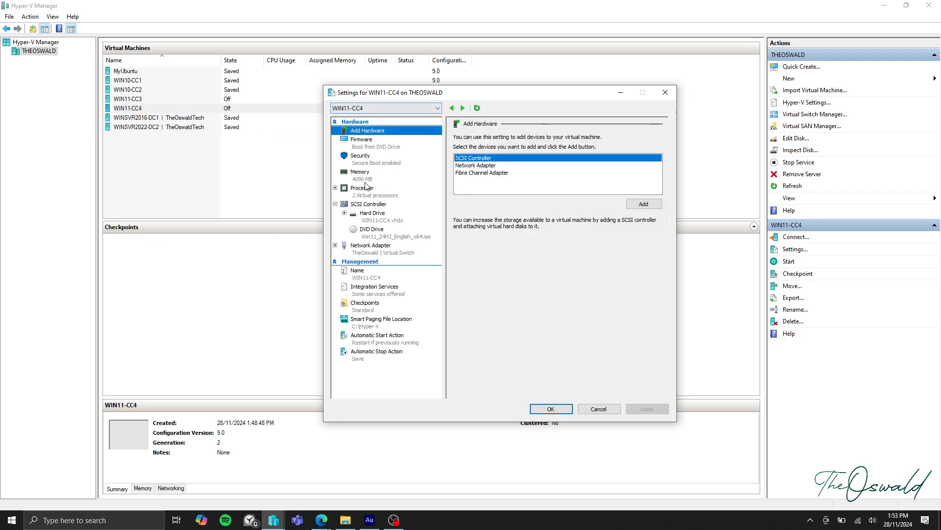
{"action": "left_click", "coordinate": [367, 165]}
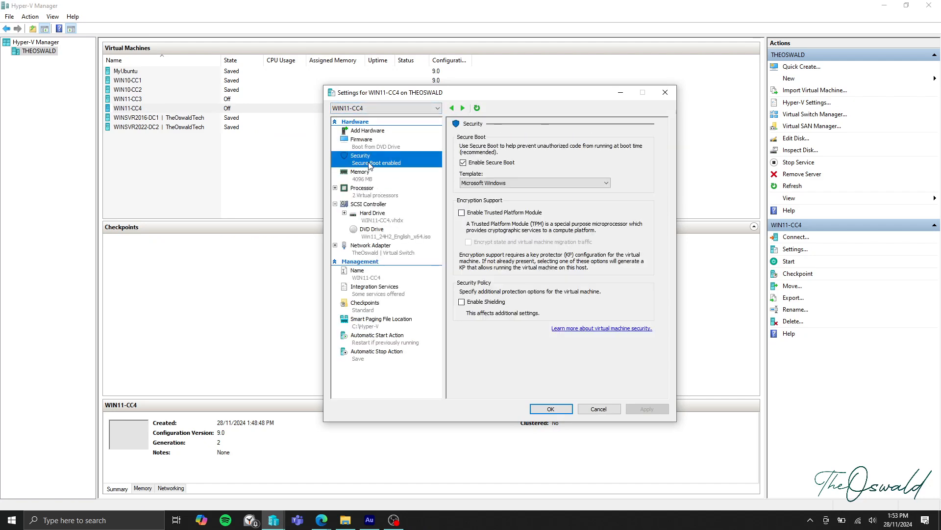
{"action": "left_click", "coordinate": [461, 213]}
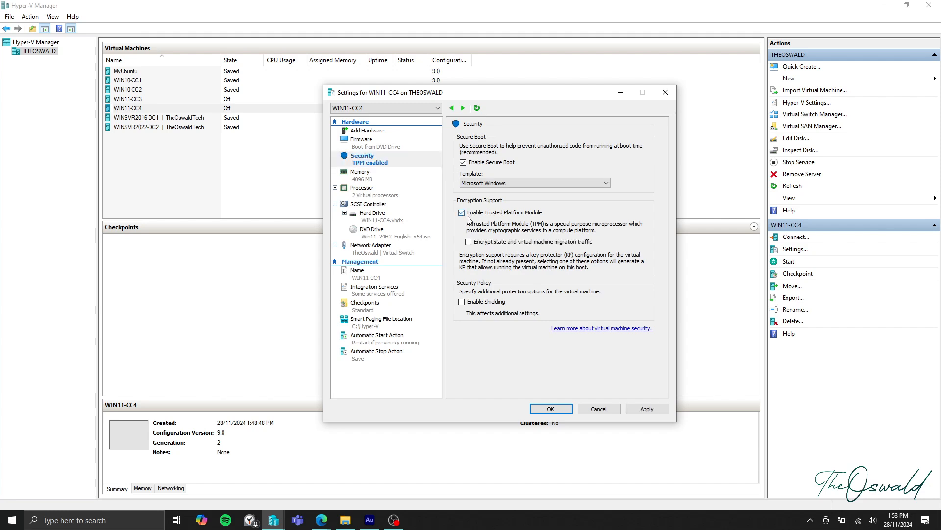
{"action": "left_click", "coordinate": [647, 408]}
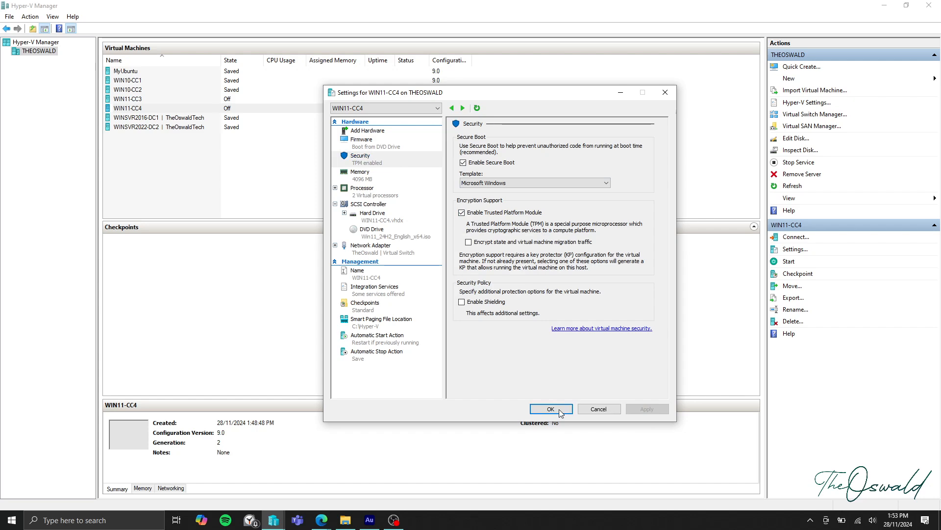
{"action": "left_click", "coordinate": [559, 409]}
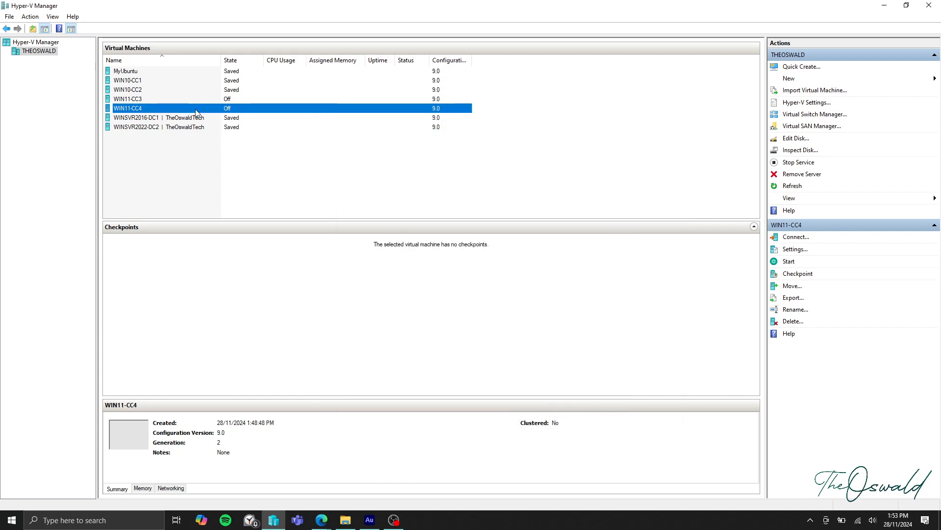
Connect to the WIN11-CC4 virtual machine, start it and boot it from the installation DVD.
{"action": "double_click", "coordinate": [196, 112]}
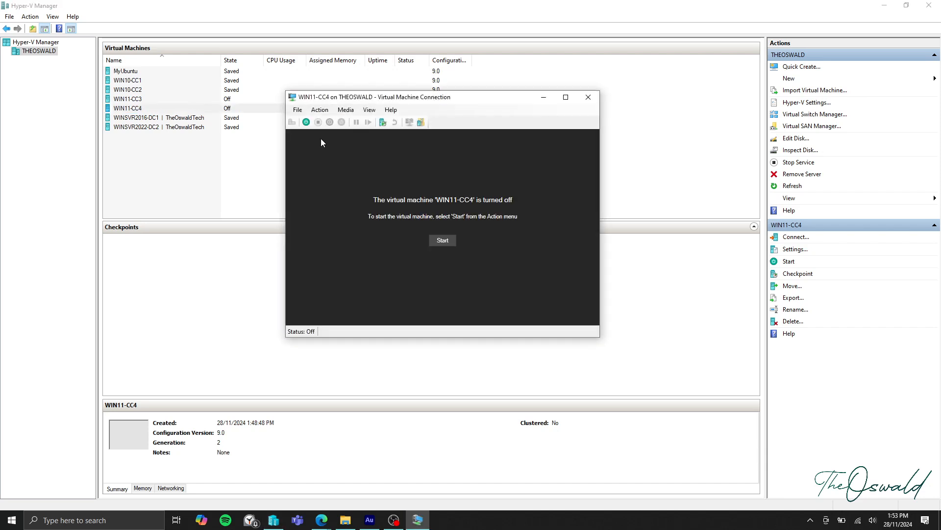
{"action": "left_click", "coordinate": [442, 241]}
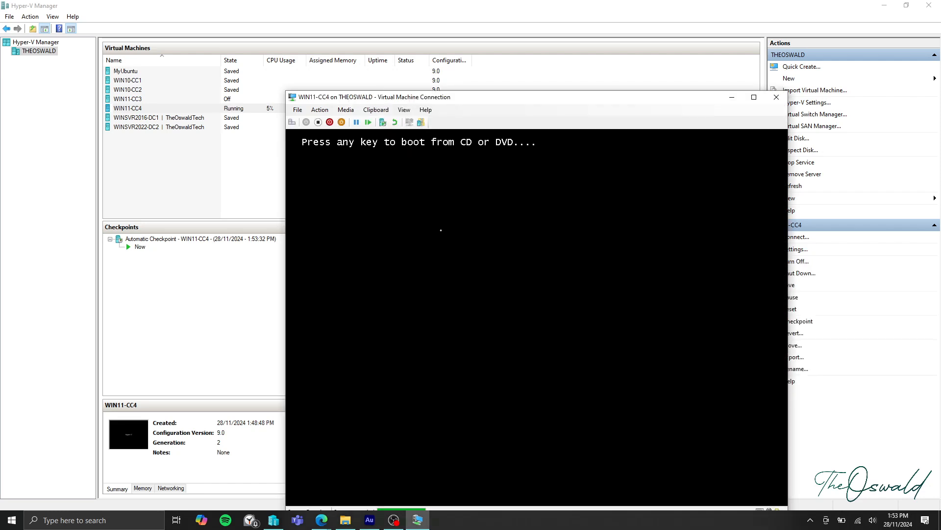
{"action": "key", "text": "Return"}
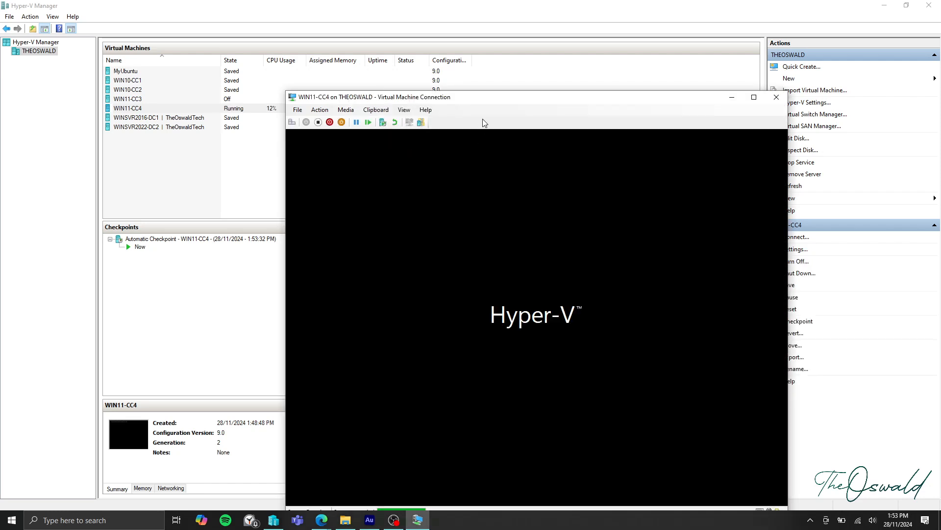
{"action": "left_click_drag", "start_coordinate": [488, 101], "coordinate": [440, 53]}
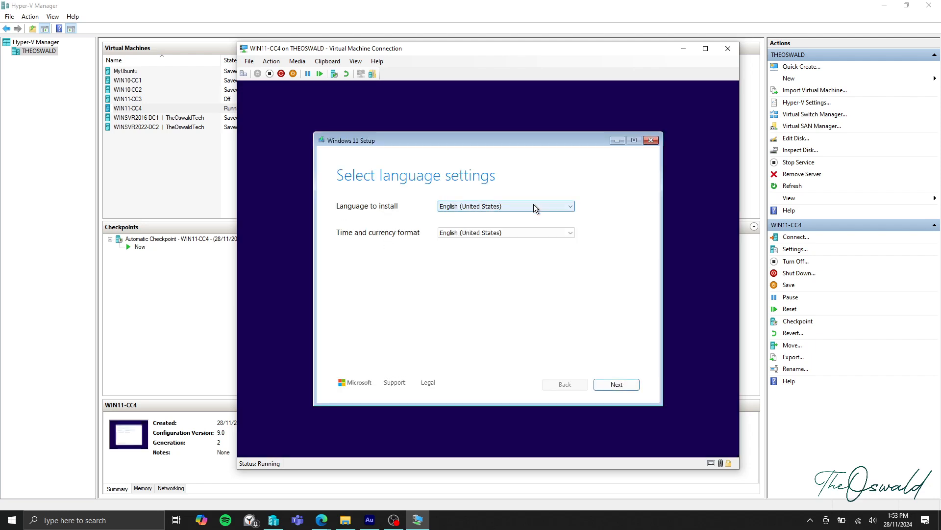
Accept English (United States) and the US keyboard, and choose to install Windows 11 with agreement that everything is deleted.
{"action": "left_click", "coordinate": [622, 384]}
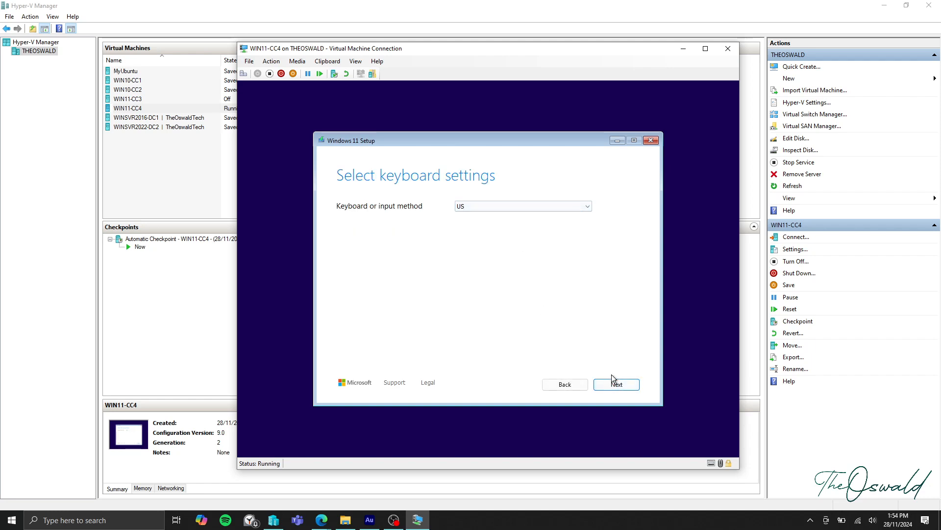
{"action": "left_click", "coordinate": [613, 382]}
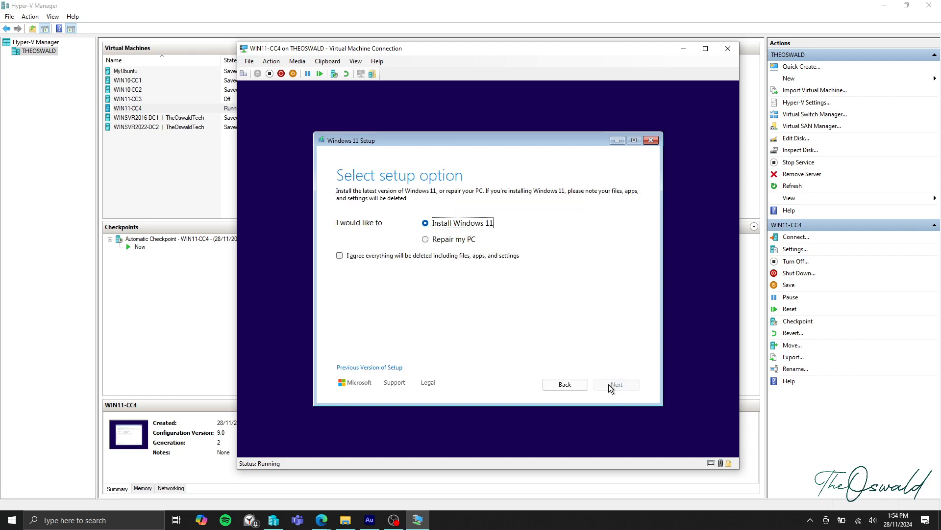
{"action": "left_click", "coordinate": [340, 256]}
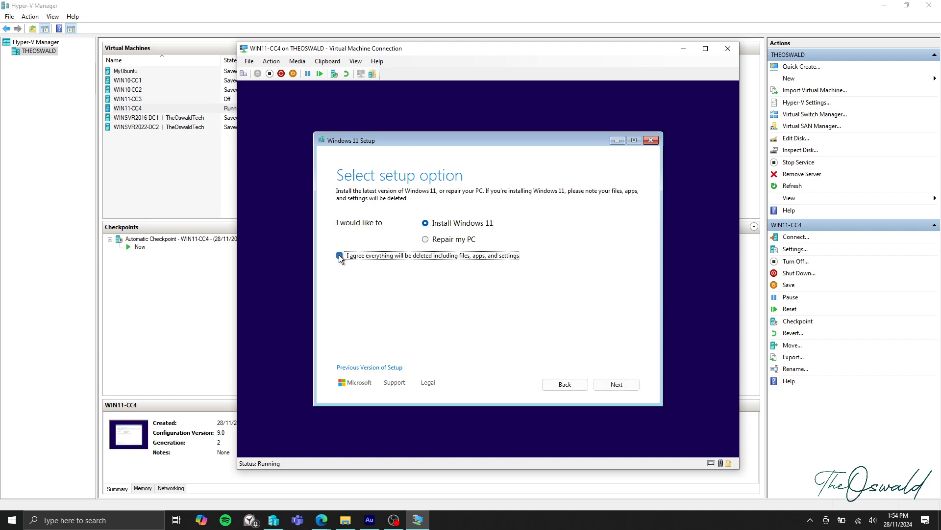
{"action": "left_click", "coordinate": [625, 385]}
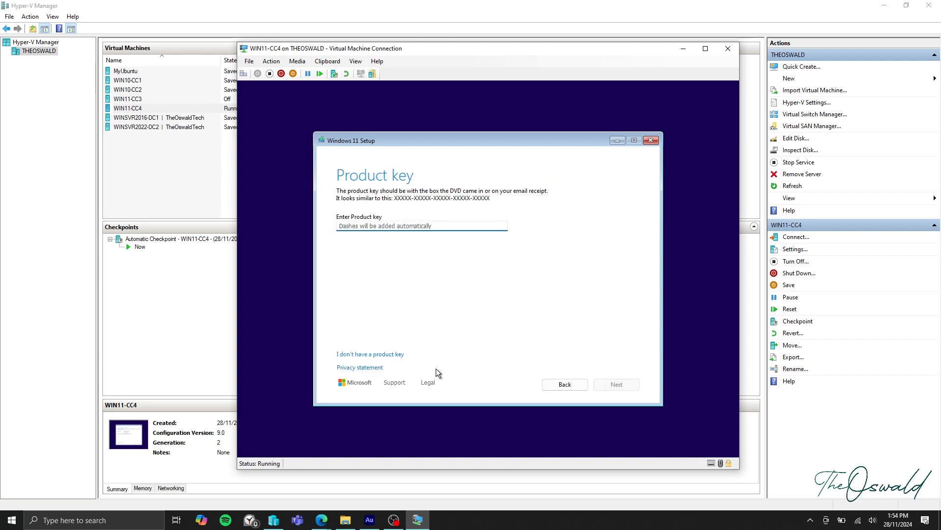
Continue Windows 11 Setup without a product key and select the Windows 11 Pro image.
{"action": "left_click", "coordinate": [398, 355]}
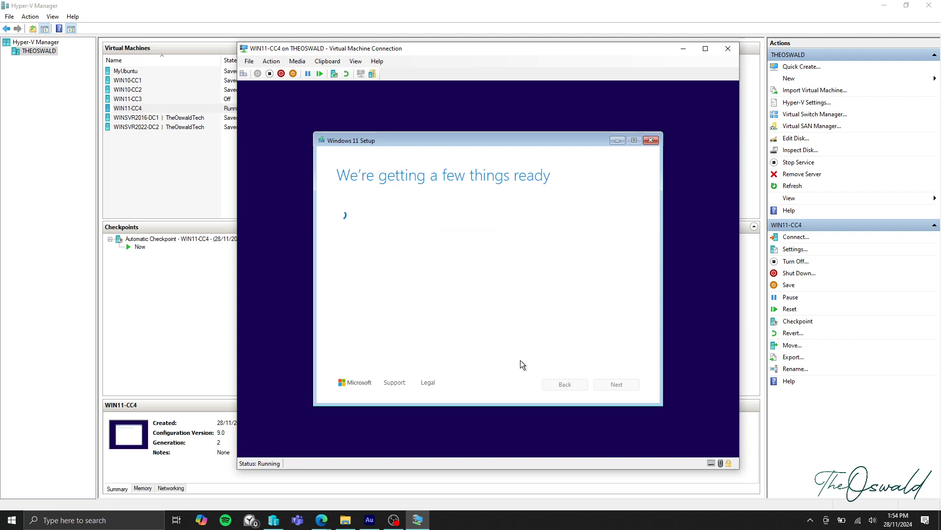
{"action": "scroll", "coordinate": [372, 277], "scroll_direction": "down", "scroll_amount": 2}
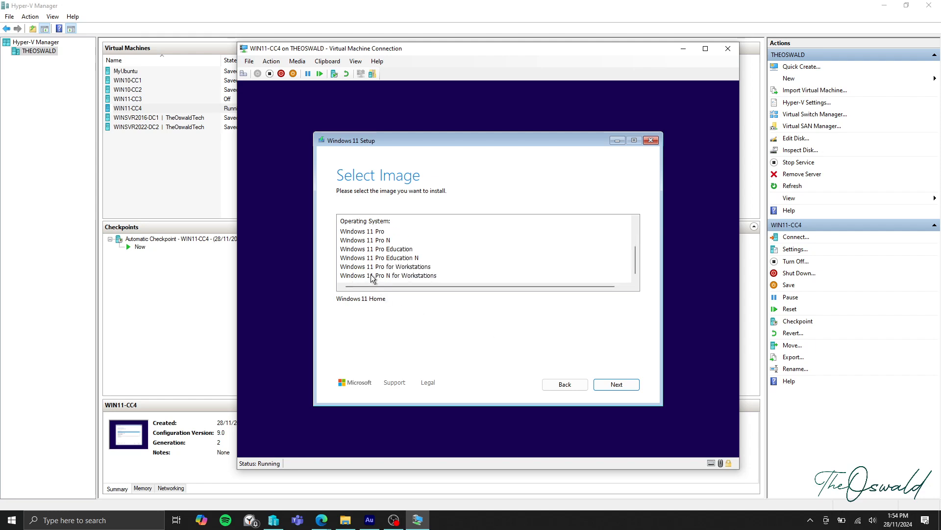
{"action": "left_click", "coordinate": [376, 232]}
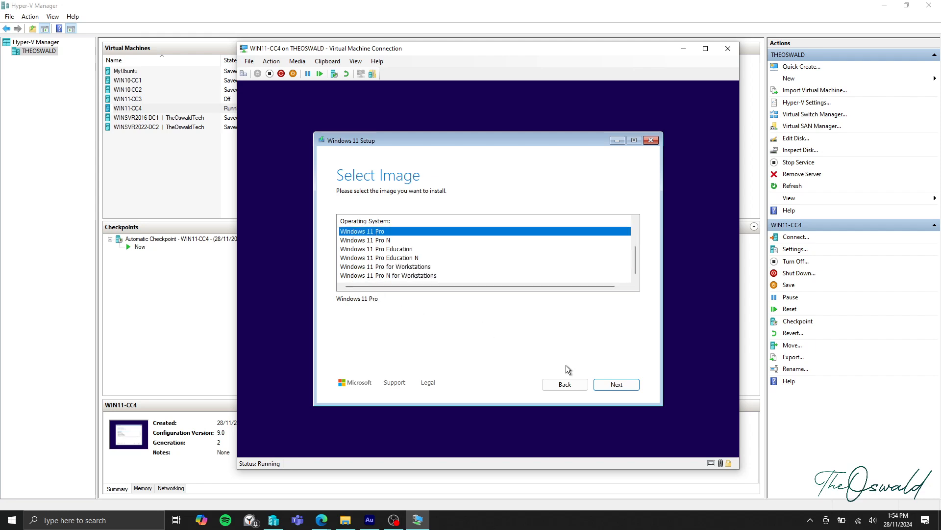
{"action": "left_click", "coordinate": [606, 384]}
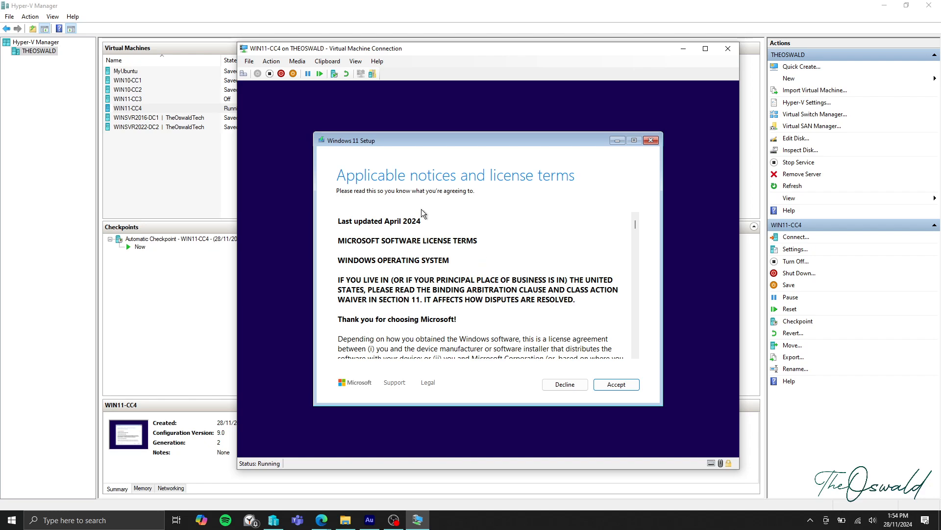
Read through the Microsoft software license terms and accept them.
{"action": "scroll", "coordinate": [507, 269], "scroll_direction": "down", "scroll_amount": 5}
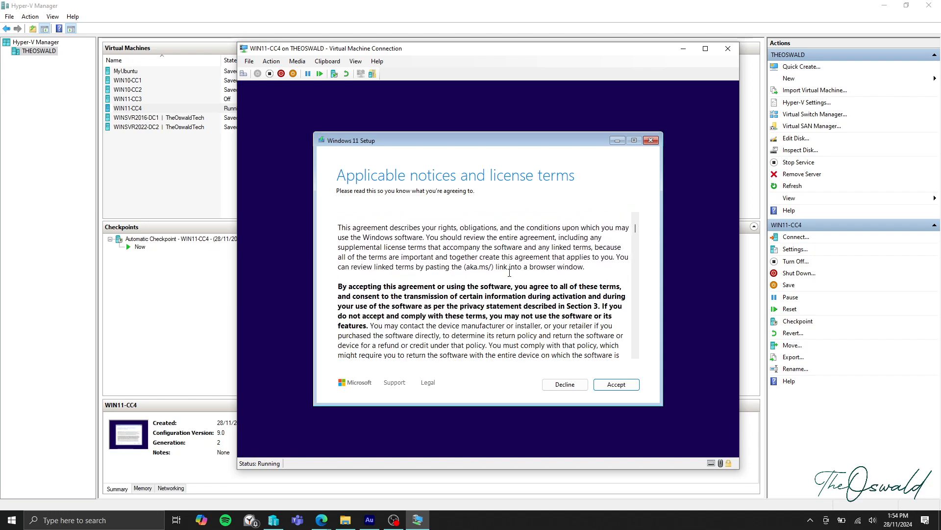
{"action": "scroll", "coordinate": [510, 268], "scroll_direction": "down", "scroll_amount": 8}
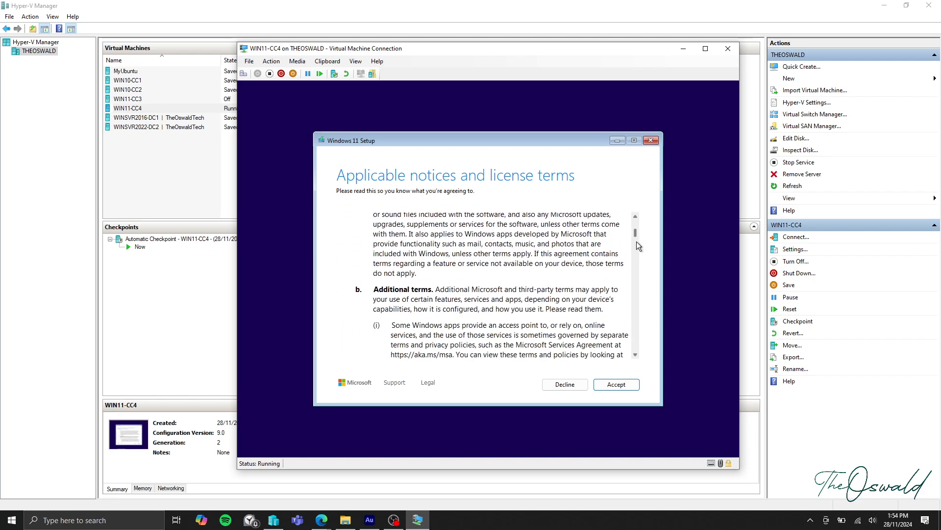
{"action": "scroll", "coordinate": [530, 297], "scroll_direction": "down", "scroll_amount": 3}
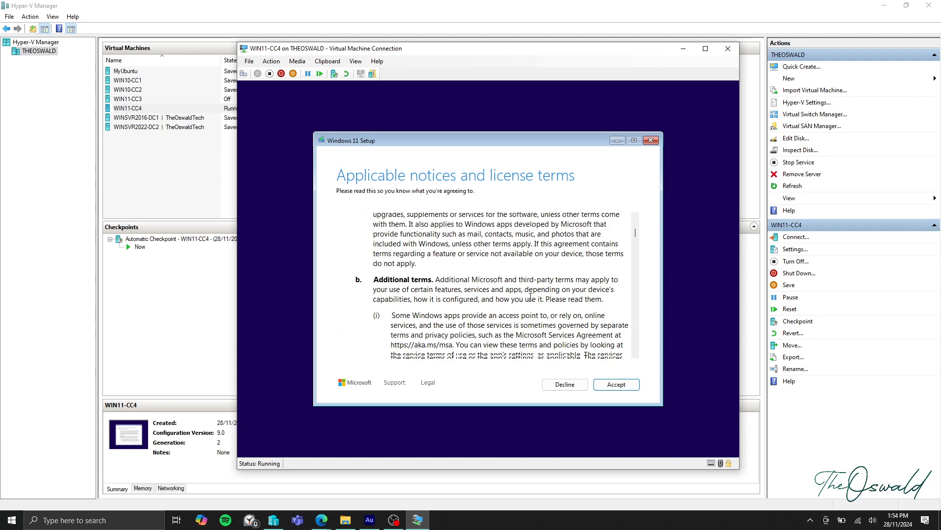
{"action": "scroll", "coordinate": [530, 297], "scroll_direction": "down", "scroll_amount": 10}
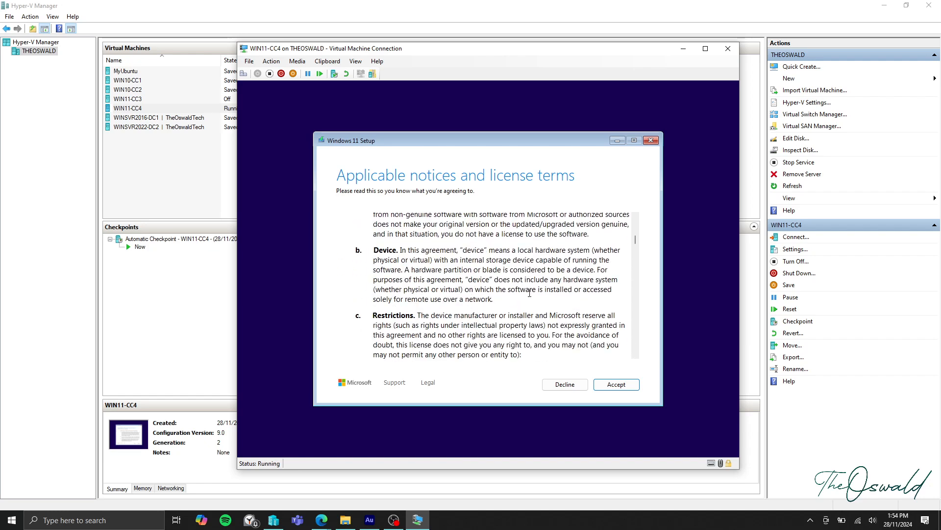
{"action": "scroll", "coordinate": [530, 293], "scroll_direction": "down", "scroll_amount": 3}
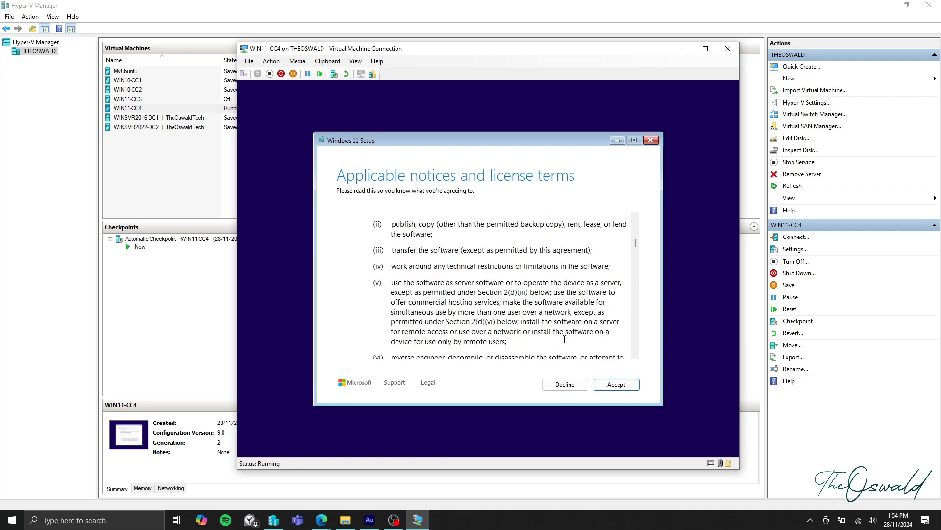
{"action": "scroll", "coordinate": [567, 320], "scroll_direction": "up", "scroll_amount": 2}
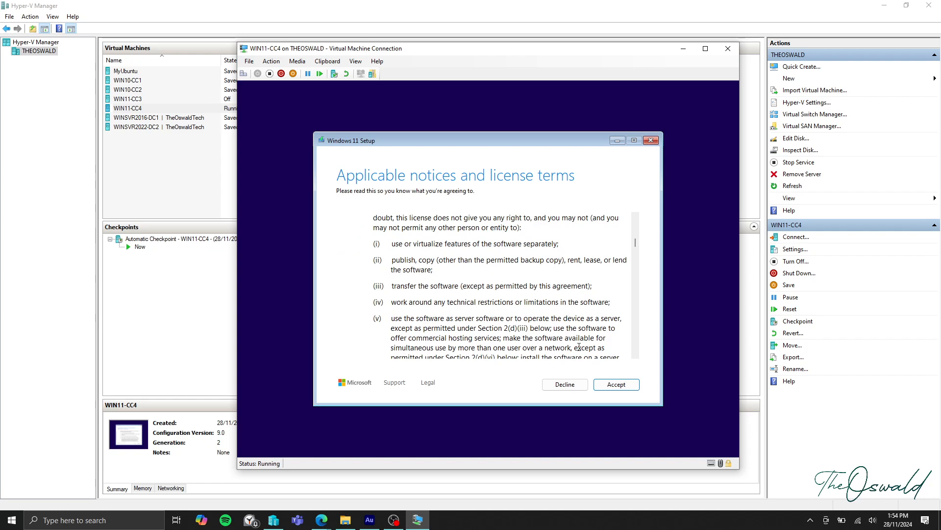
{"action": "left_click", "coordinate": [615, 386]}
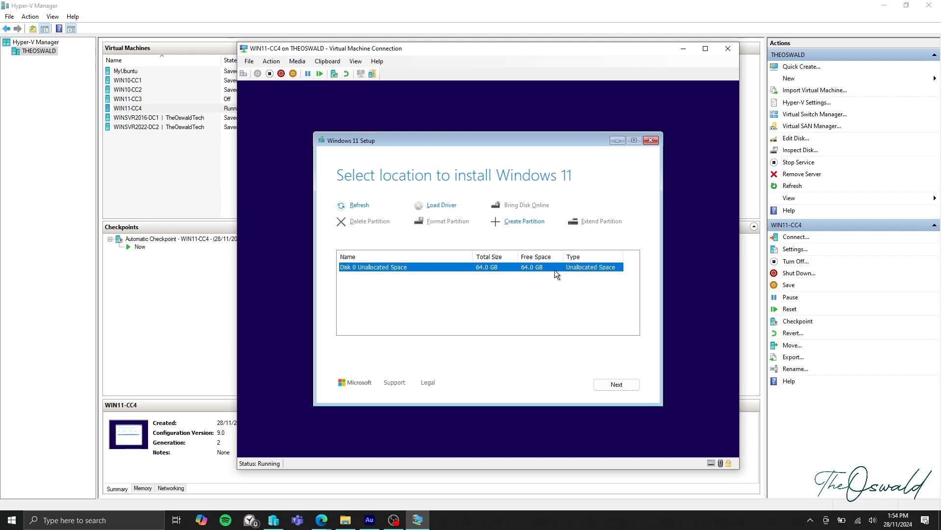
Choose the unallocated space on Disk 0 as the install location and start installing Windows 11 Pro.
{"action": "left_click", "coordinate": [611, 385]}
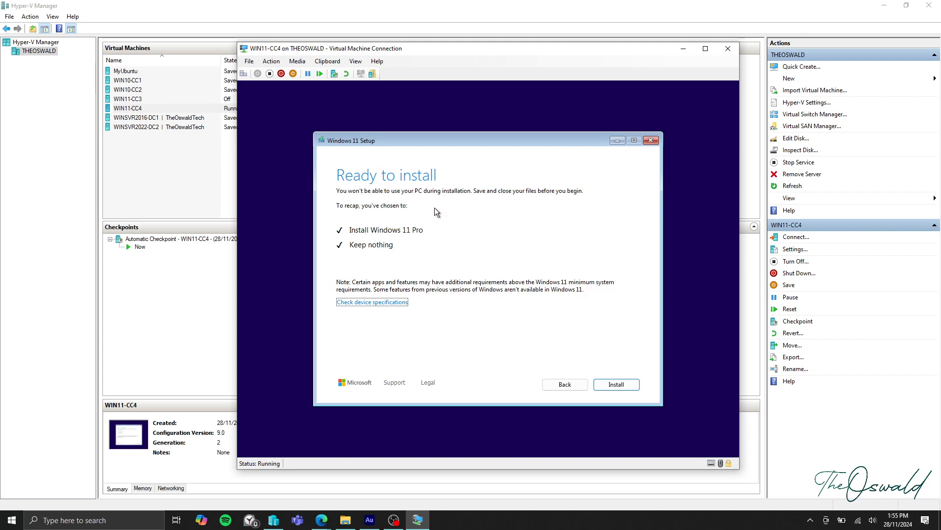
{"action": "left_click", "coordinate": [612, 385]}
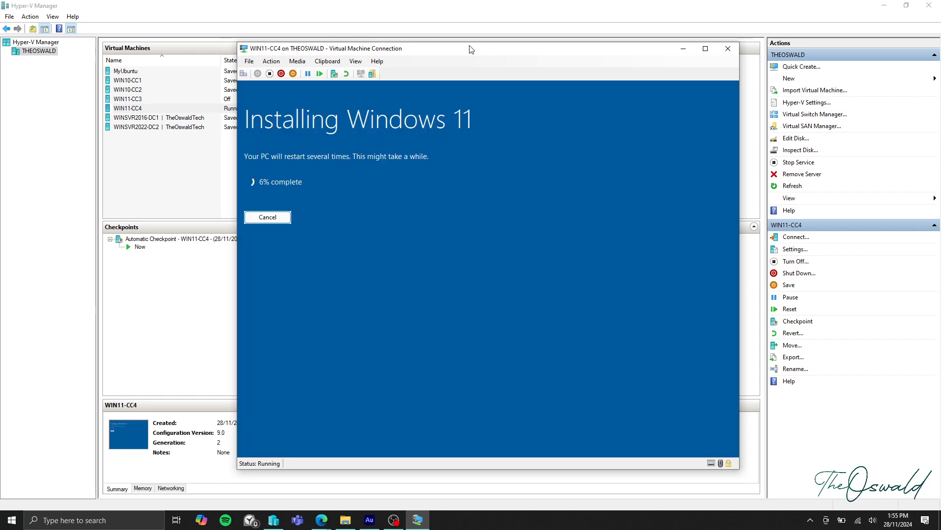
{"action": "left_click_drag", "start_coordinate": [472, 52], "coordinate": [456, 53]}
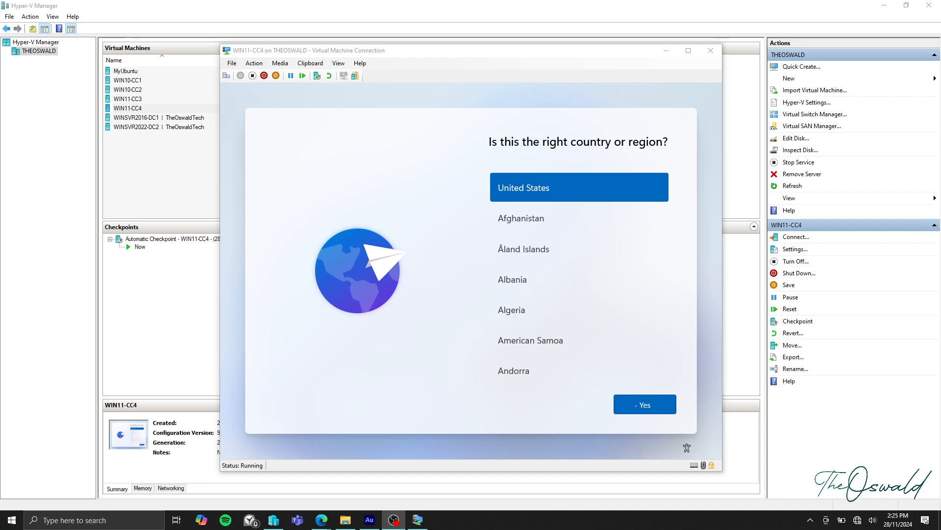
Confirm United States as the region and US as the keyboard layout, and skip adding a second layout.
{"action": "left_click", "coordinate": [636, 405]}
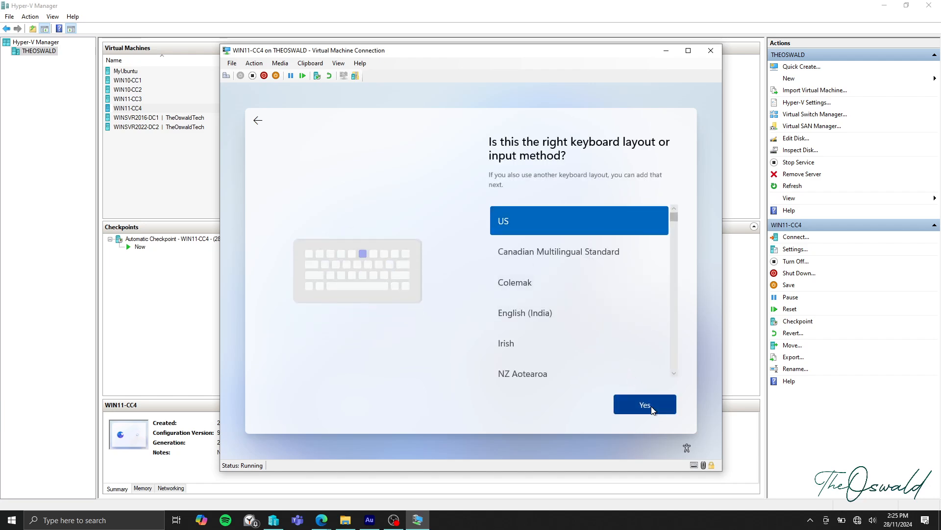
{"action": "left_click", "coordinate": [652, 409]}
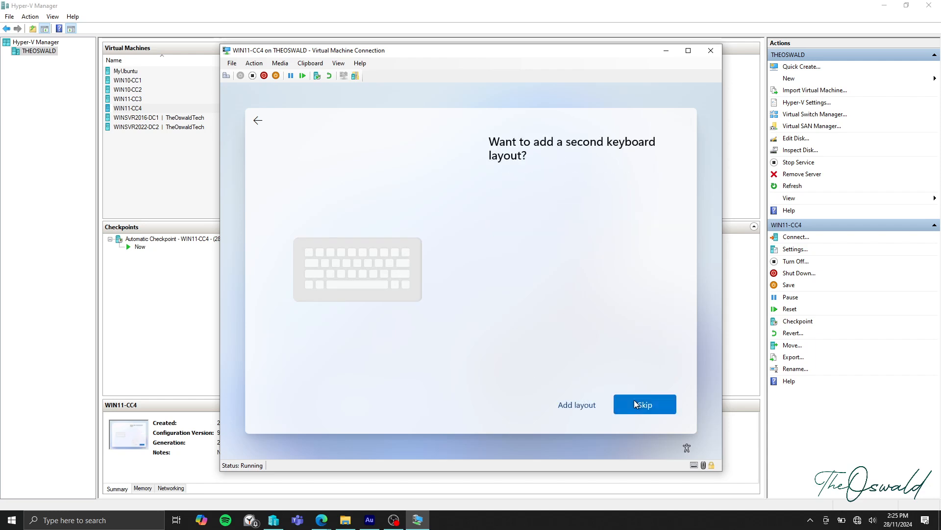
{"action": "left_click", "coordinate": [635, 404]}
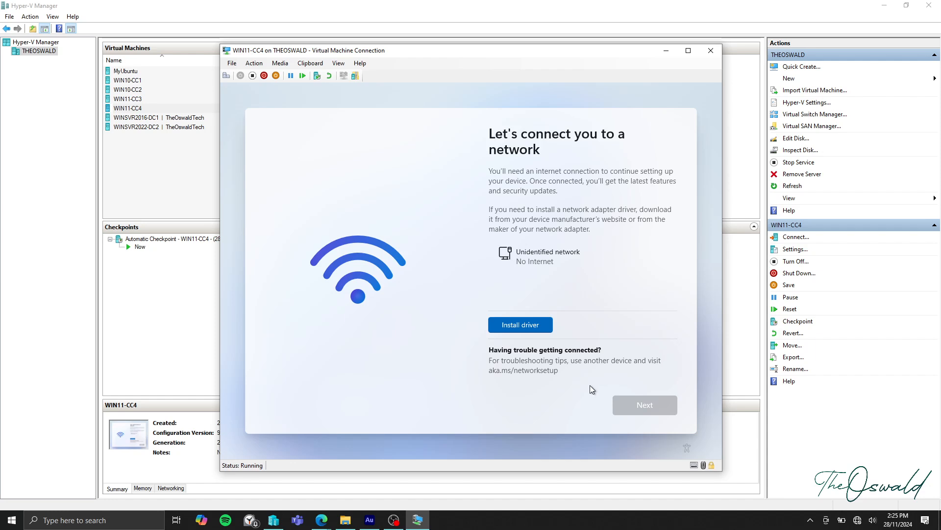
Open a command prompt at the network connection page and run OOBE\BYPASSNRO to bypass the internet requirement.
{"action": "key", "text": "shift+F10"}
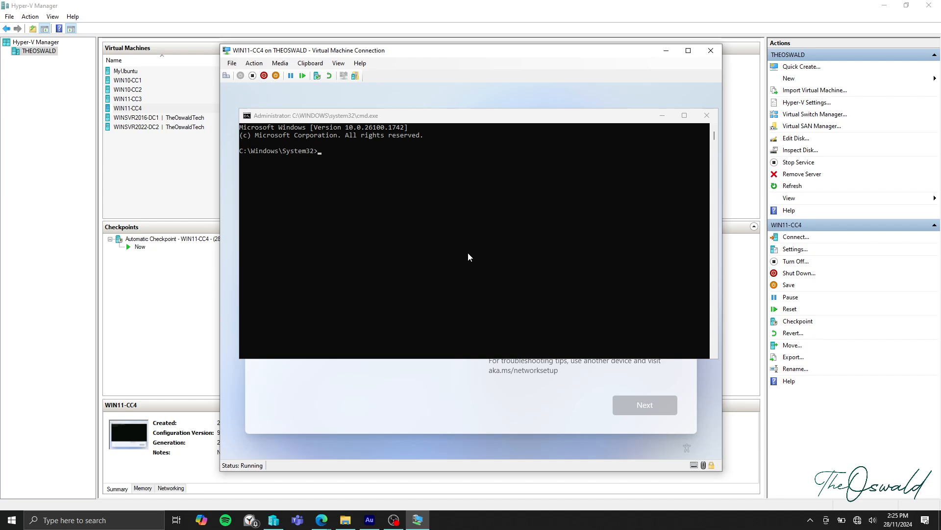
{"action": "left_click", "coordinate": [323, 152]}
{"action": "type", "text": "OOBE"}
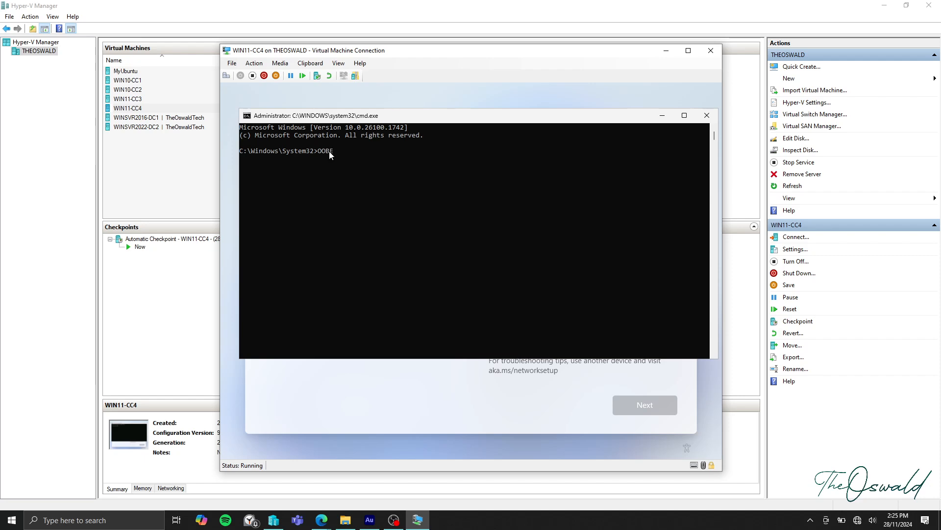
{"action": "type", "text": "\\B"}
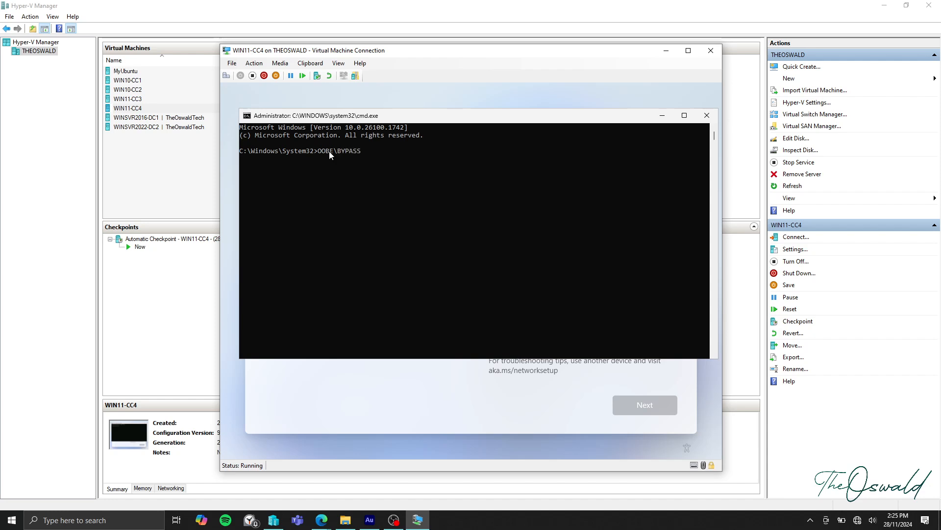
{"action": "type", "text": "YPASSNRO"}
{"action": "key", "text": "Return"}
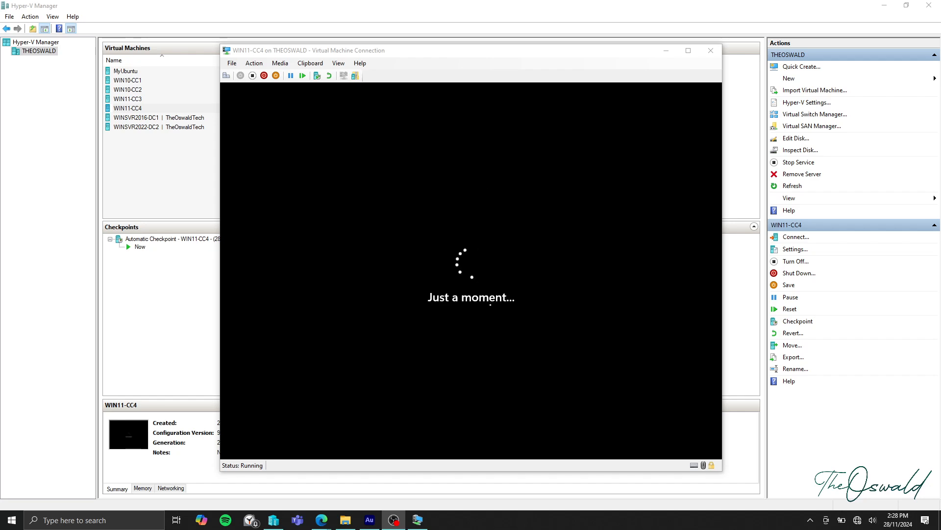
Switch to Edge, review the Internet Connectivity and Microsoft Accounts entry in the Windows 11 system requirements, and return to the virtual machine.
{"action": "mouse_move", "coordinate": [326, 524]}
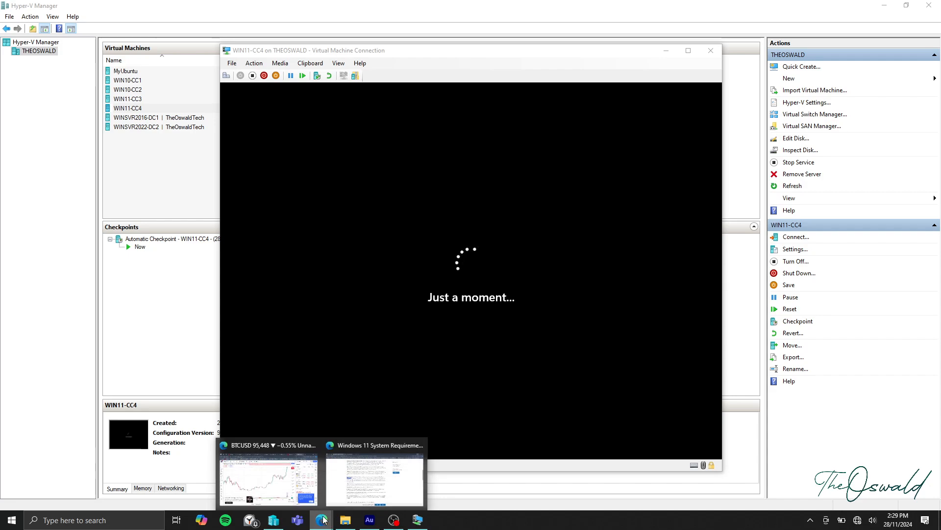
{"action": "left_click", "coordinate": [330, 484]}
{"action": "scroll", "coordinate": [333, 254], "scroll_direction": "up", "scroll_amount": 1}
{"action": "scroll", "coordinate": [333, 254], "scroll_direction": "down", "scroll_amount": 2}
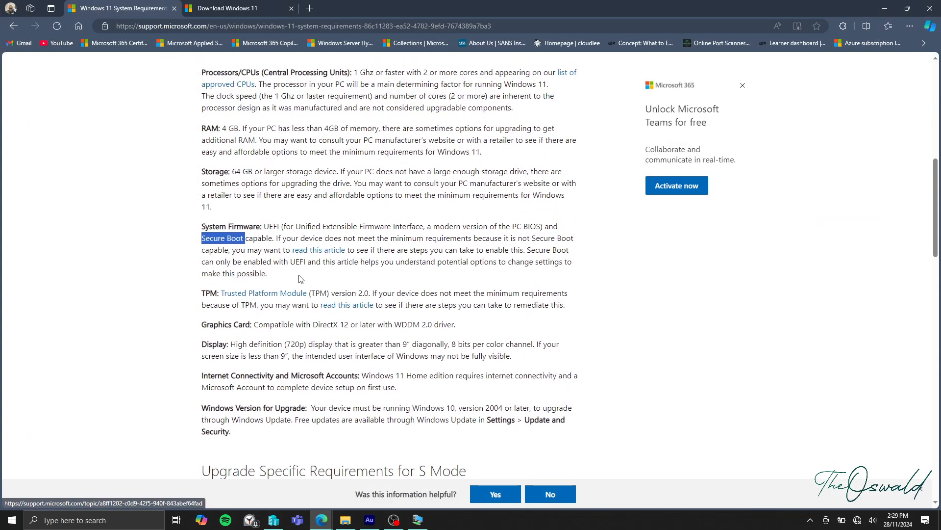
{"action": "left_click_drag", "start_coordinate": [200, 330], "coordinate": [349, 328]}
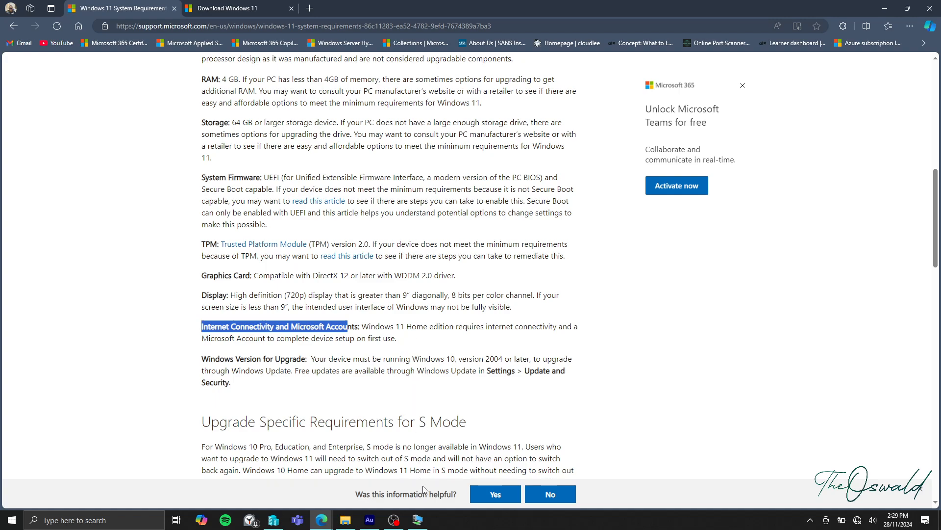
{"action": "left_click", "coordinate": [420, 520]}
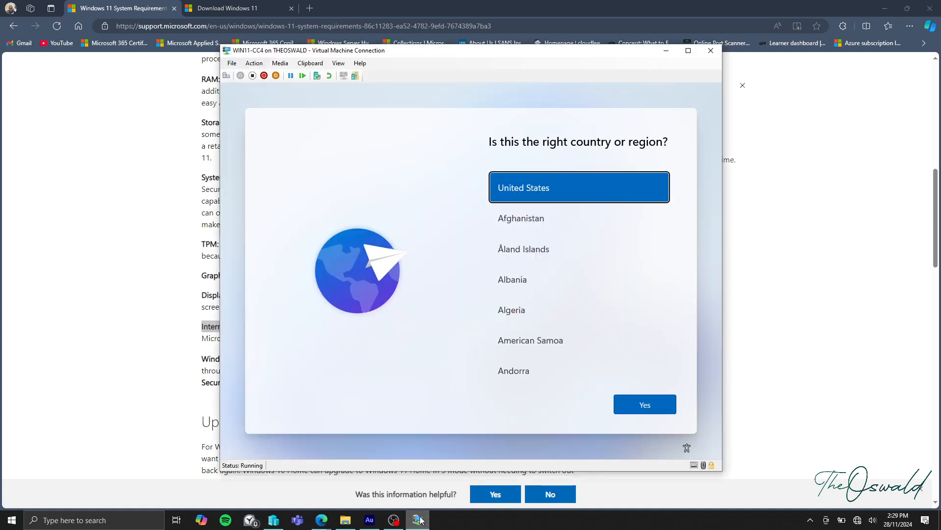
{"action": "left_click", "coordinate": [884, 8]}
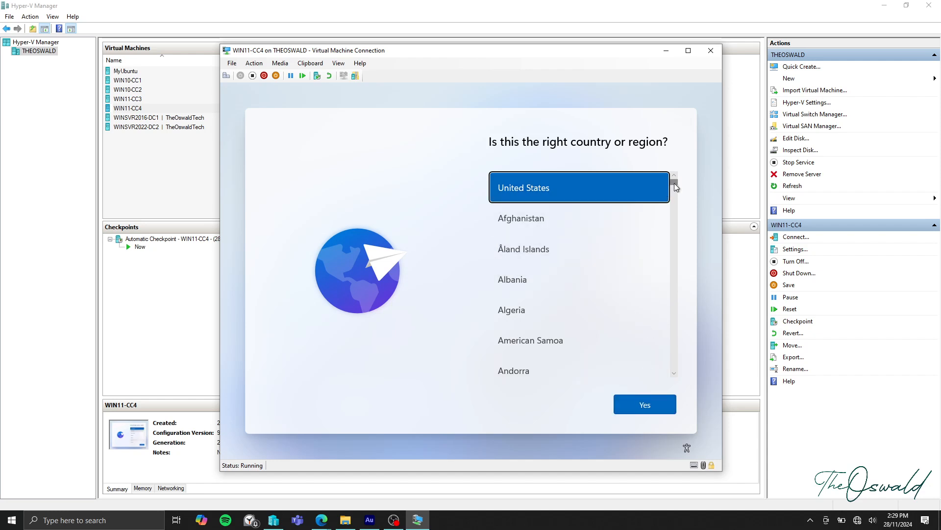
Choose Nigeria as the region, accept the US keyboard layout, and skip adding a second layout.
{"action": "left_click_drag", "start_coordinate": [674, 183], "coordinate": [679, 304]}
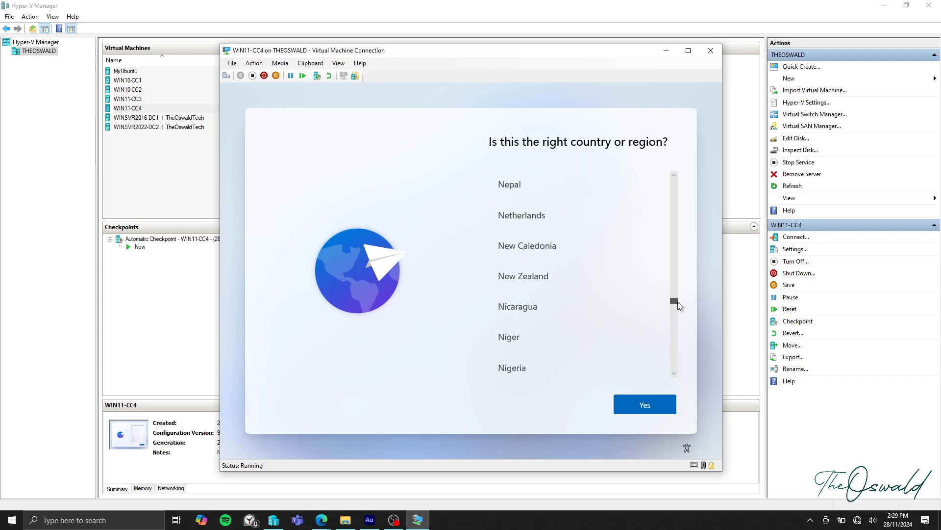
{"action": "left_click", "coordinate": [523, 365]}
{"action": "left_click", "coordinate": [657, 408]}
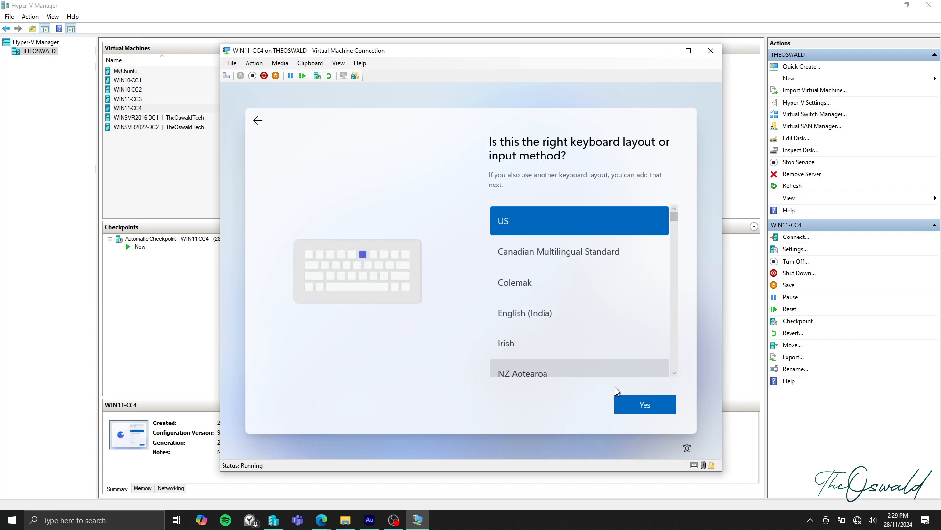
{"action": "left_click", "coordinate": [638, 402]}
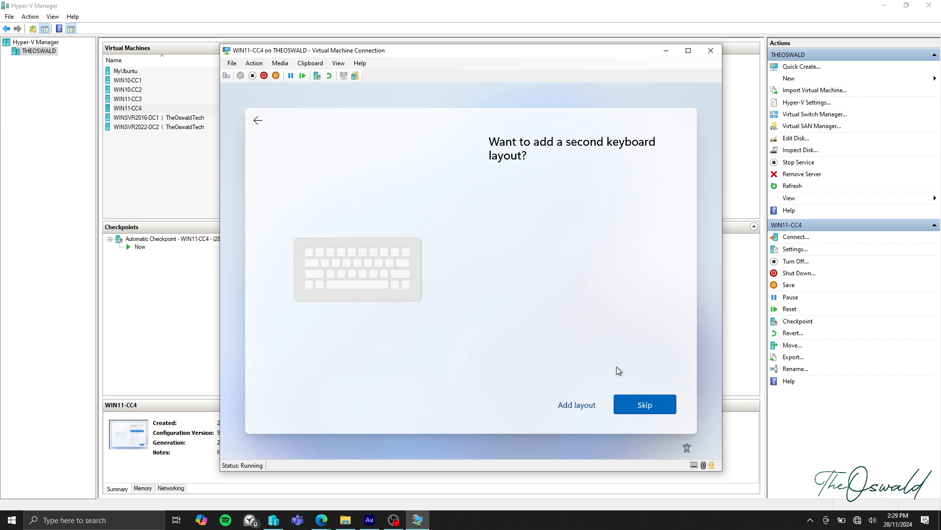
{"action": "left_click", "coordinate": [635, 405]}
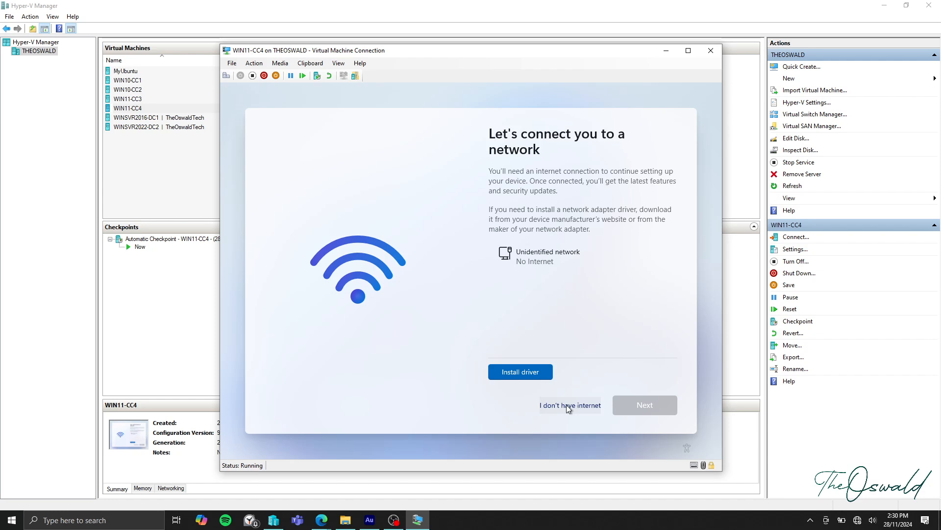
Continue setup without internet and create a local account with the user's name, leaving the password blank.
{"action": "left_click", "coordinate": [566, 405]}
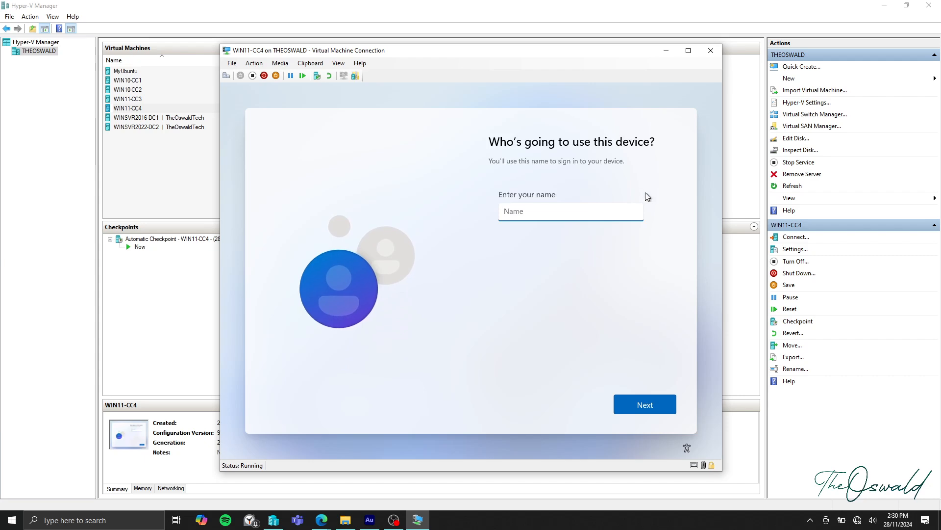
{"action": "type", "text": "TheOswald"}
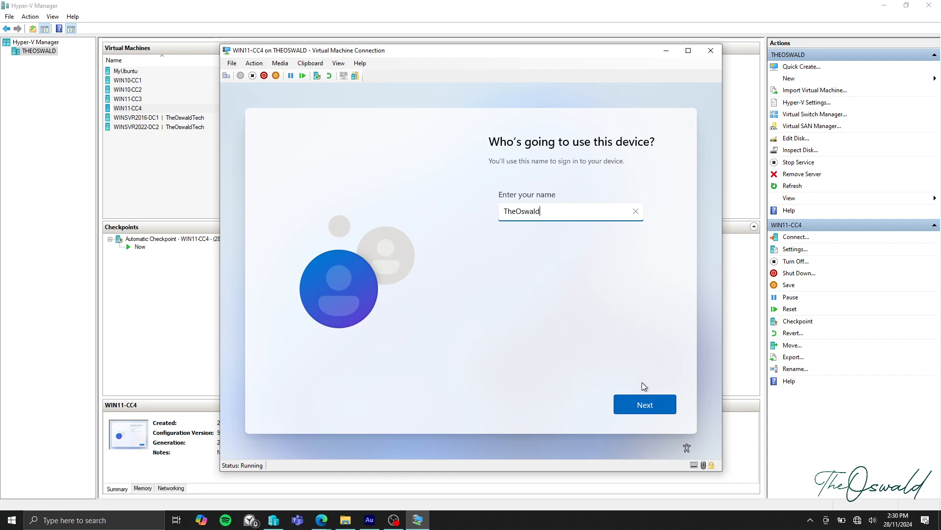
{"action": "left_click", "coordinate": [648, 410]}
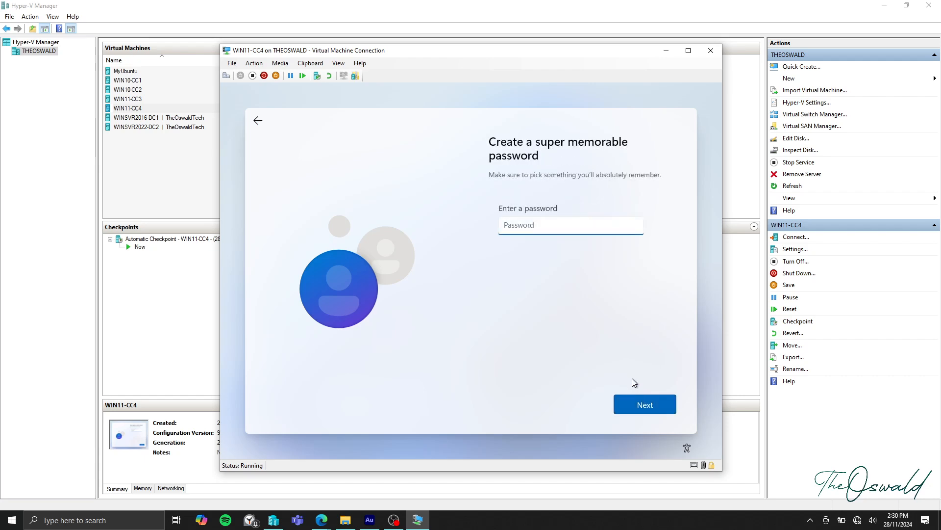
{"action": "left_click", "coordinate": [640, 404]}
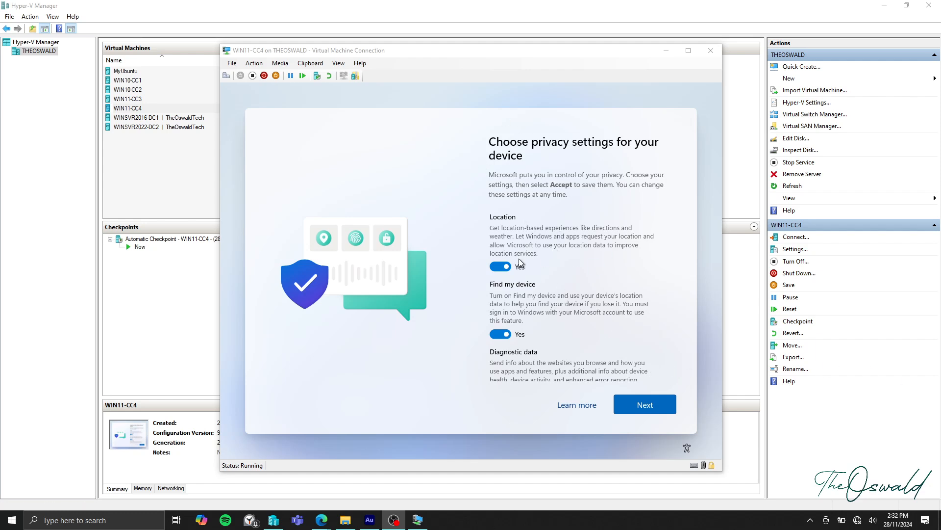
Go through the device privacy settings and accept them all with their default choices.
{"action": "left_click", "coordinate": [653, 406]}
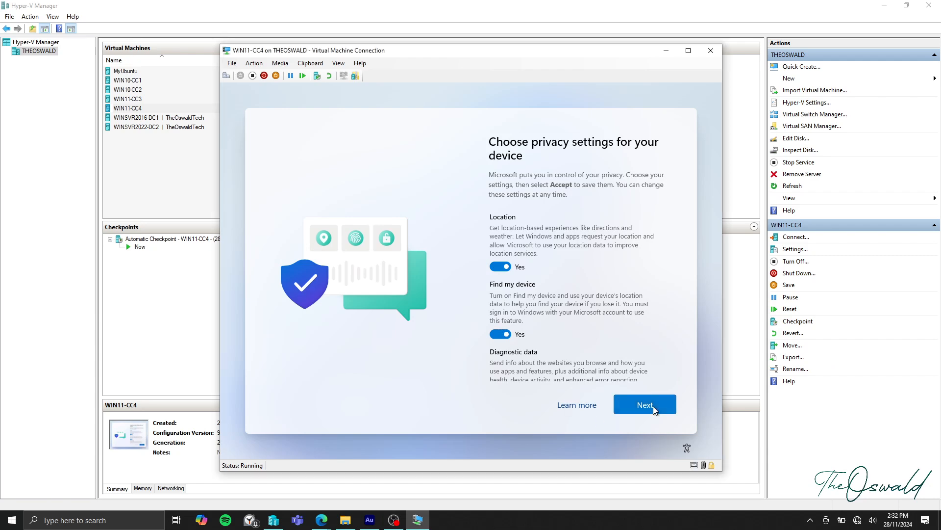
{"action": "left_click", "coordinate": [653, 406]}
{"action": "left_click", "coordinate": [645, 406]}
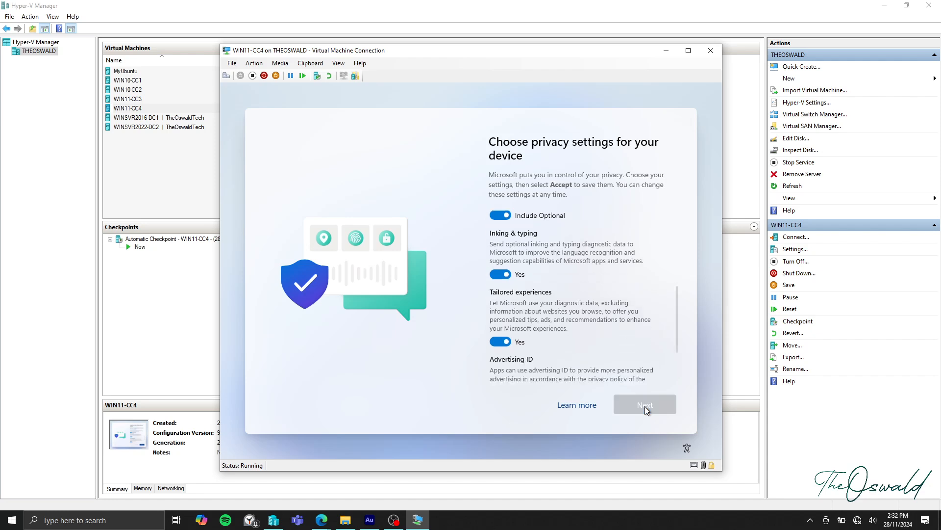
{"action": "left_click", "coordinate": [645, 405]}
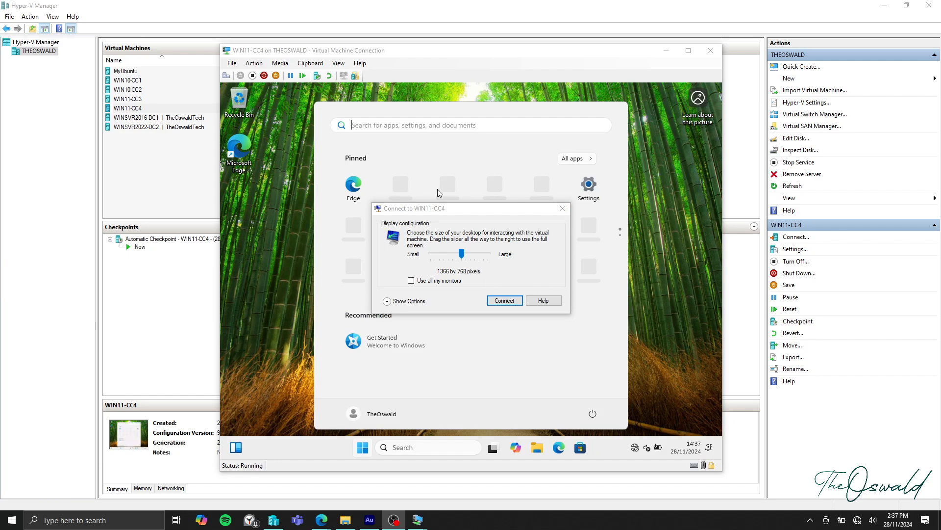
Set remote audio recording to Record from this computer in the WIN11-CC4 connection options and connect to the virtual machine.
{"action": "left_click", "coordinate": [387, 301]}
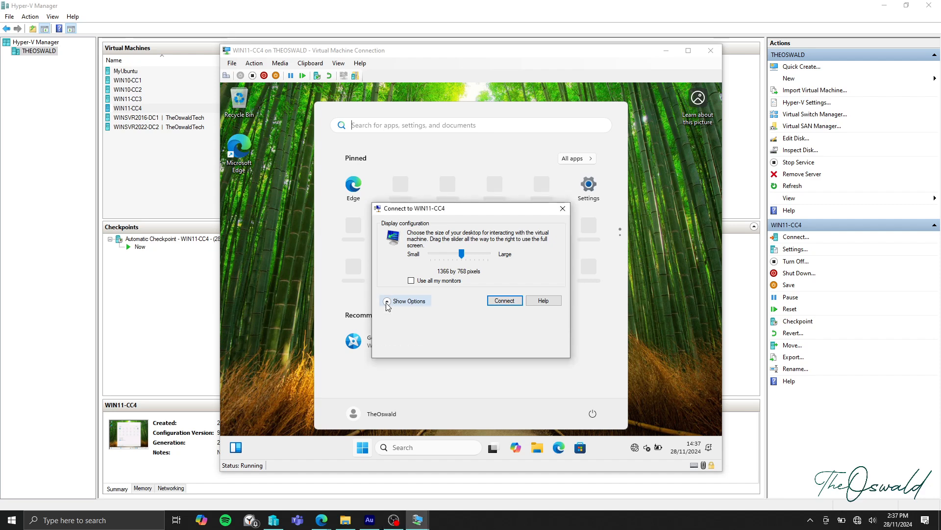
{"action": "left_click", "coordinate": [423, 226]}
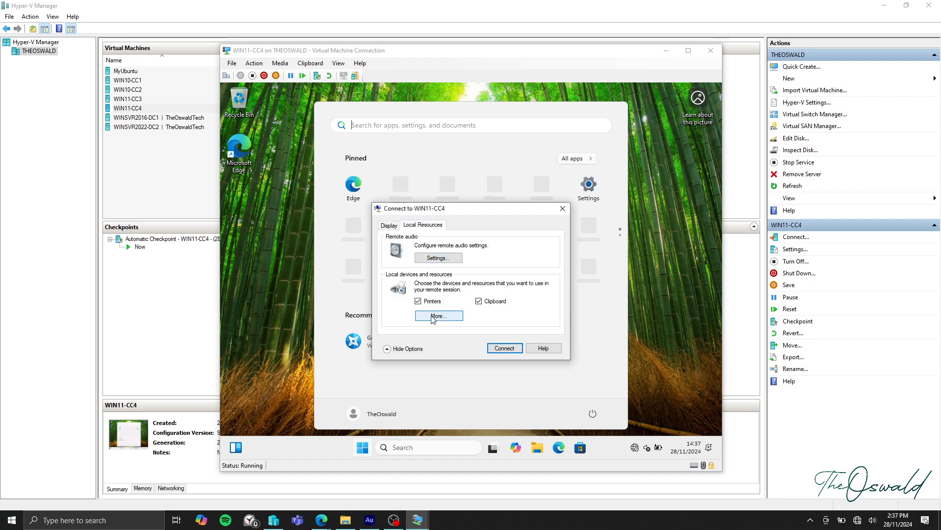
{"action": "left_click", "coordinate": [435, 258]}
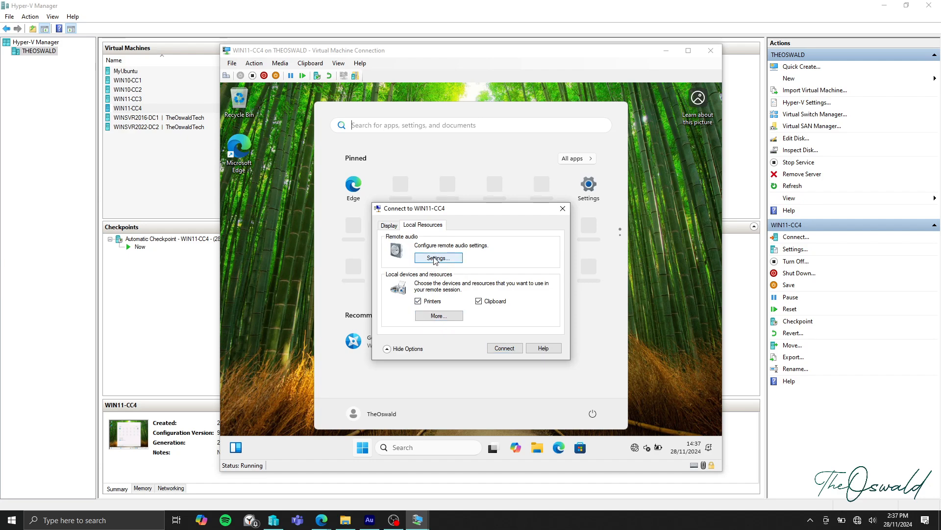
{"action": "left_click", "coordinate": [411, 300]}
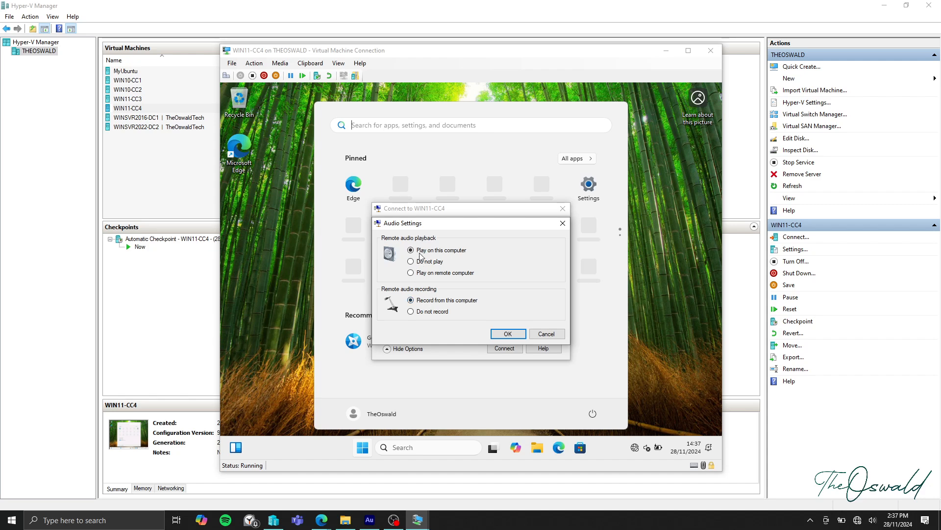
{"action": "left_click", "coordinate": [502, 338]}
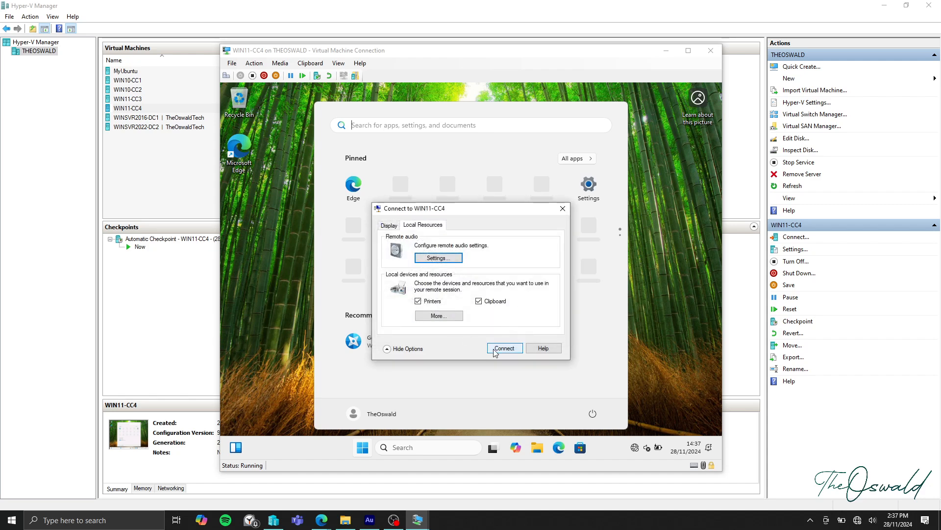
{"action": "left_click", "coordinate": [493, 348]}
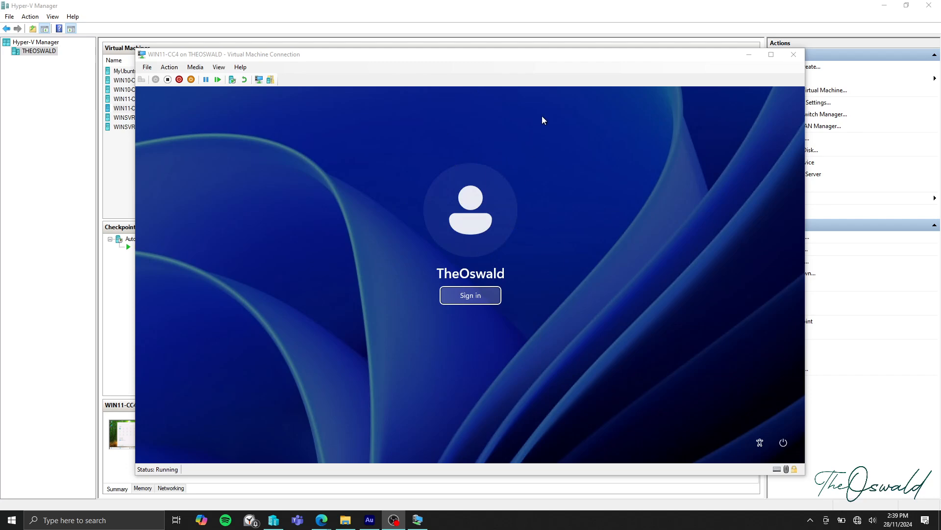
Show the virtual machine in full screen, sign in to the local account, and dismiss the Start menu.
{"action": "left_click", "coordinate": [771, 54]}
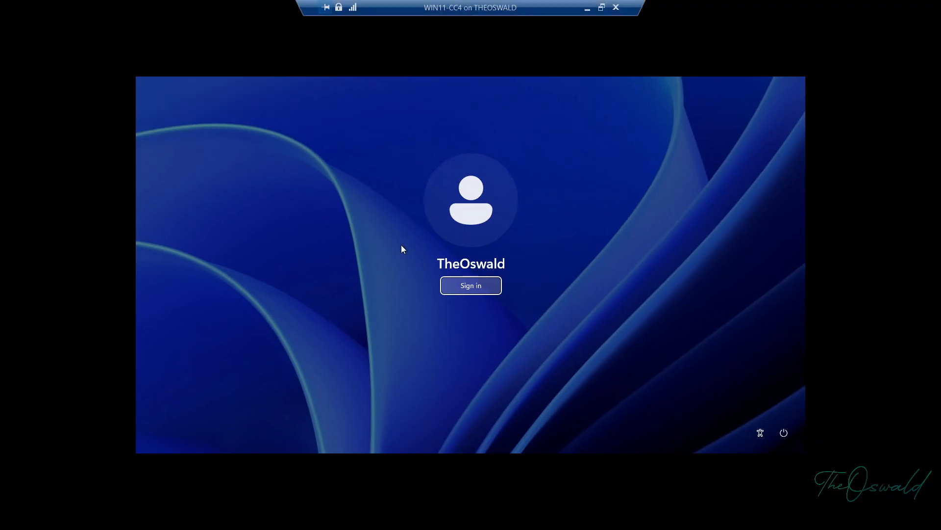
{"action": "left_click", "coordinate": [469, 287]}
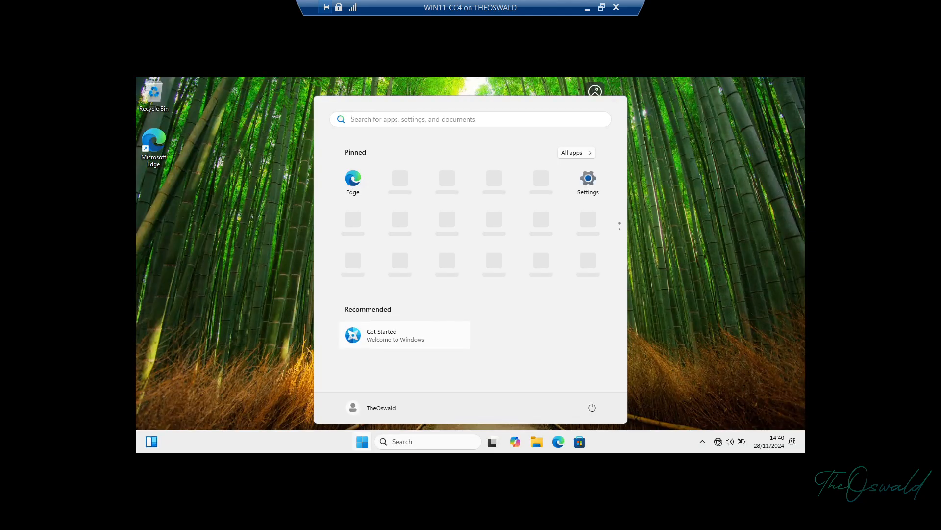
{"action": "left_click", "coordinate": [677, 359]}
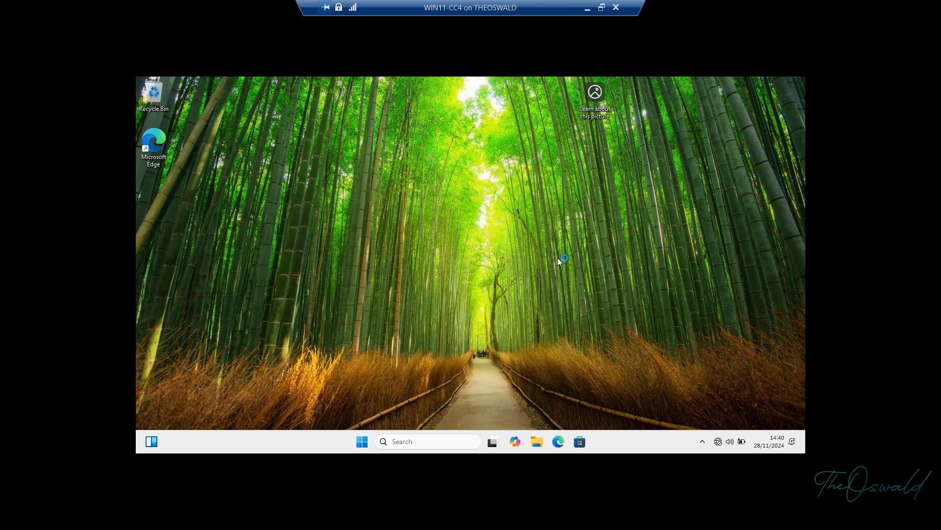